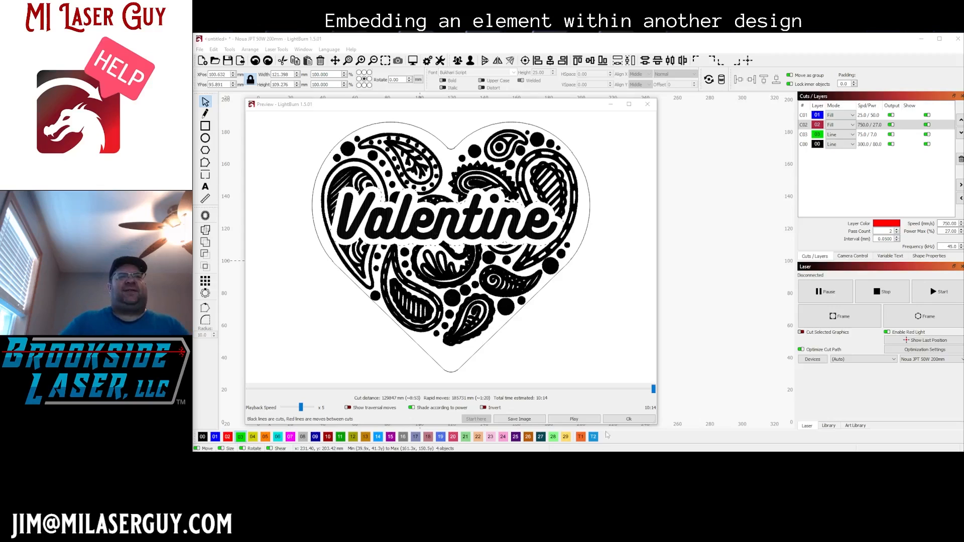
# Close the preview, move the finished Valentine heart off the right of the work area and shrink it to about 77 mm wide
pyautogui.click(625, 420)
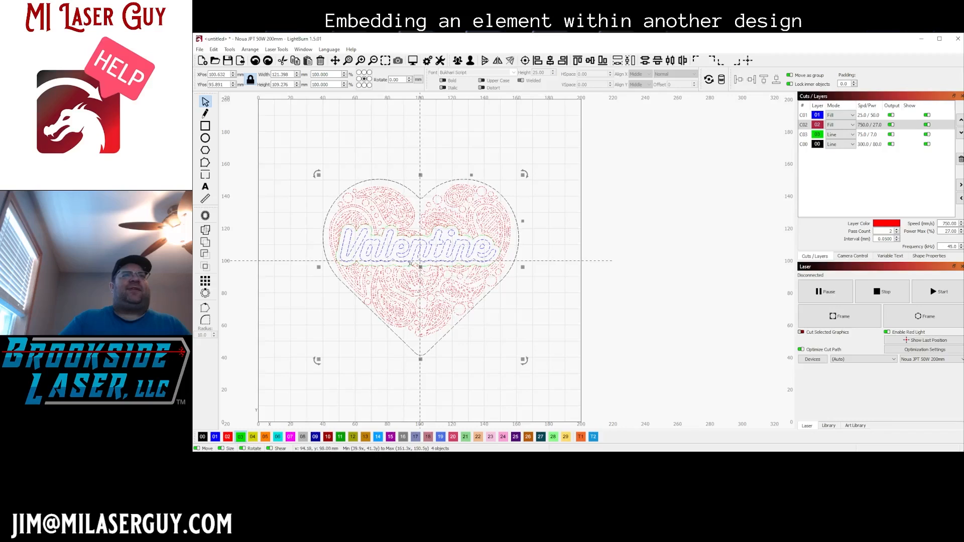
pyautogui.moveTo(410, 263); pyautogui.dragTo(679, 197)
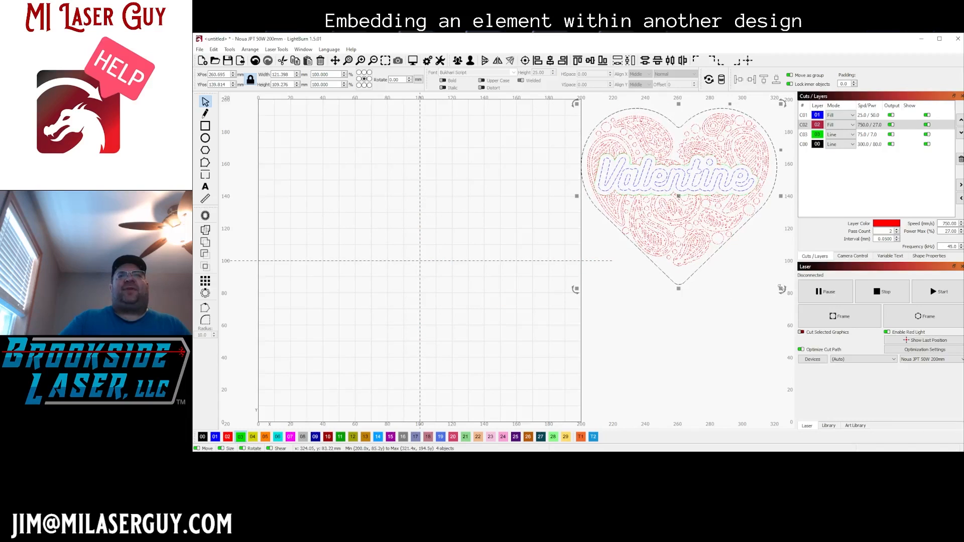
pyautogui.moveTo(782, 290); pyautogui.dragTo(708, 222)
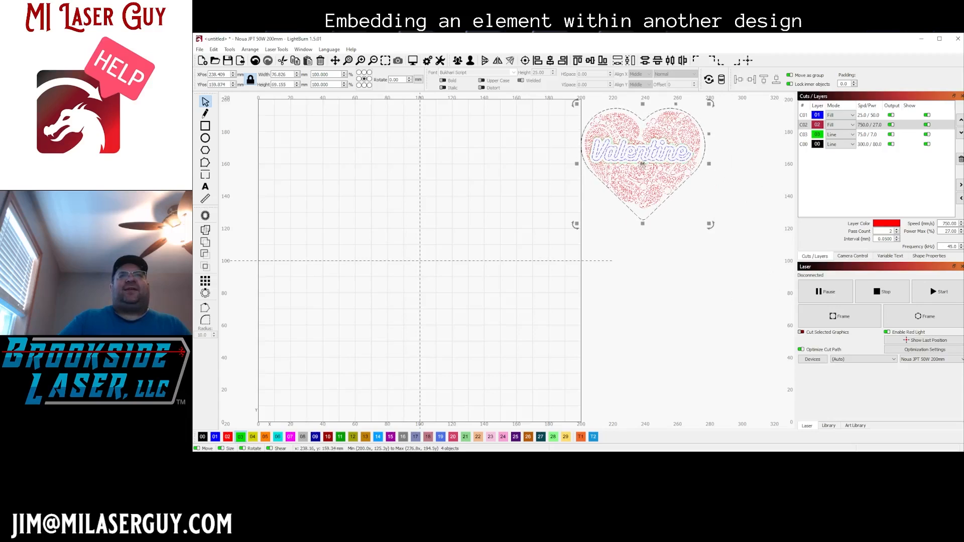
pyautogui.moveTo(643, 164); pyautogui.dragTo(665, 167)
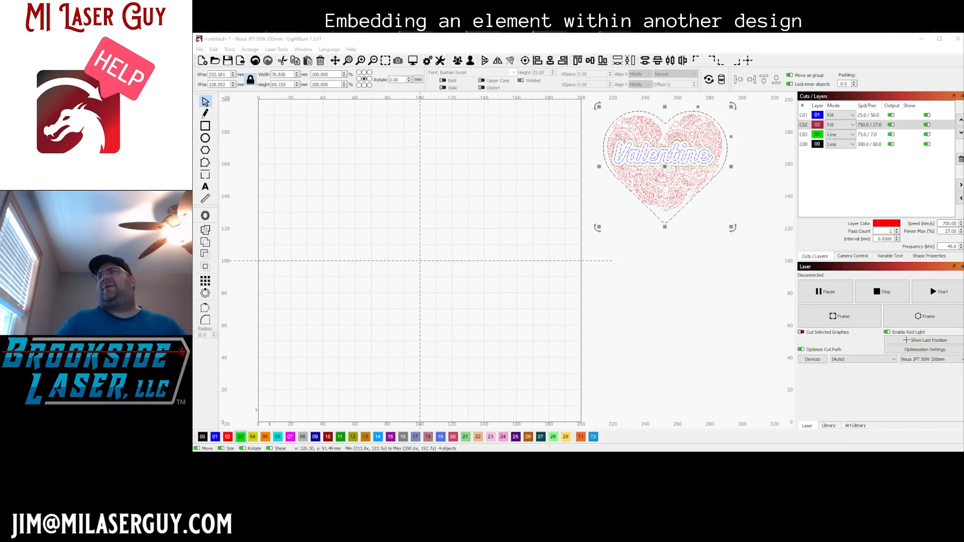
# Paste the copied paisley heart image onto the empty work area
pyautogui.click(395, 237)
pyautogui.rightClick(397, 236)
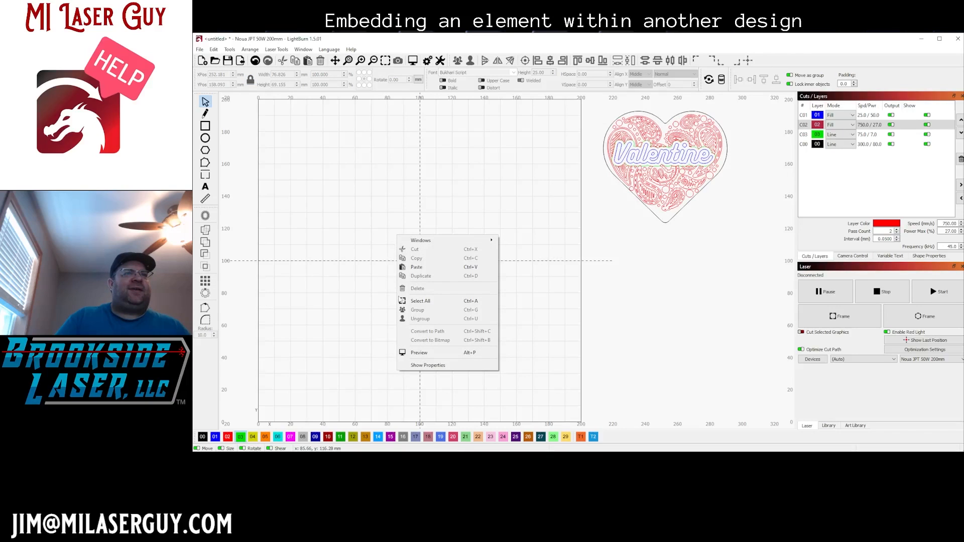
pyautogui.click(417, 267)
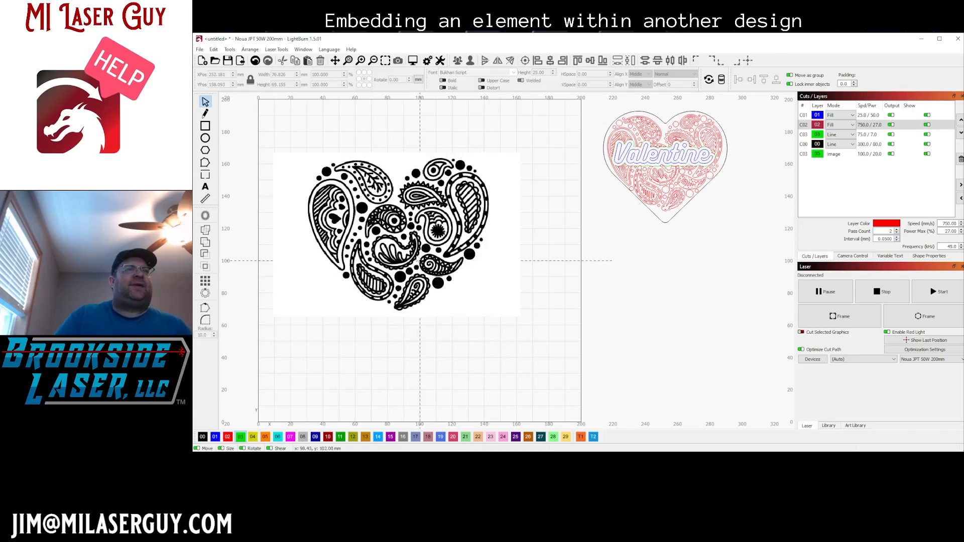
# Trace the paisley heart image with the default trace settings and delete the source image
pyautogui.rightClick(397, 224)
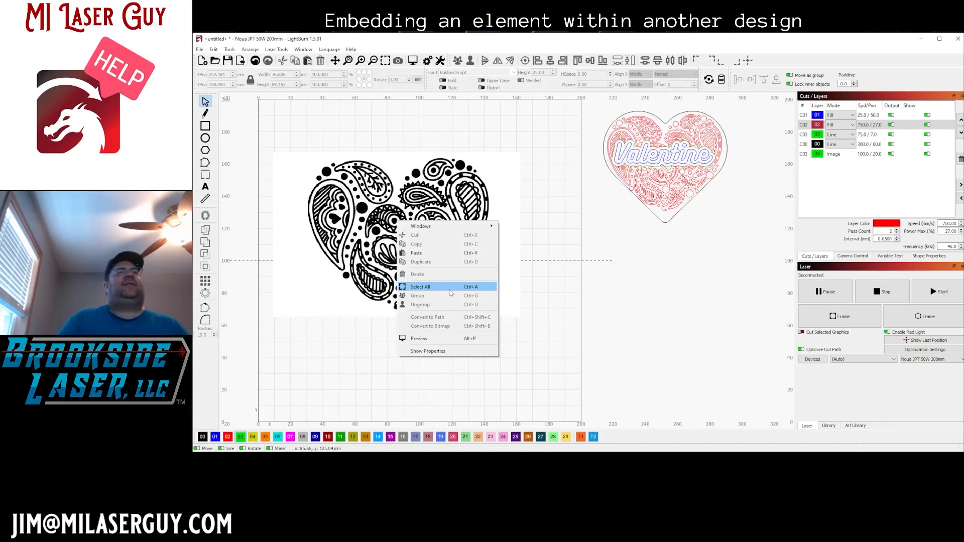
pyautogui.click(366, 260)
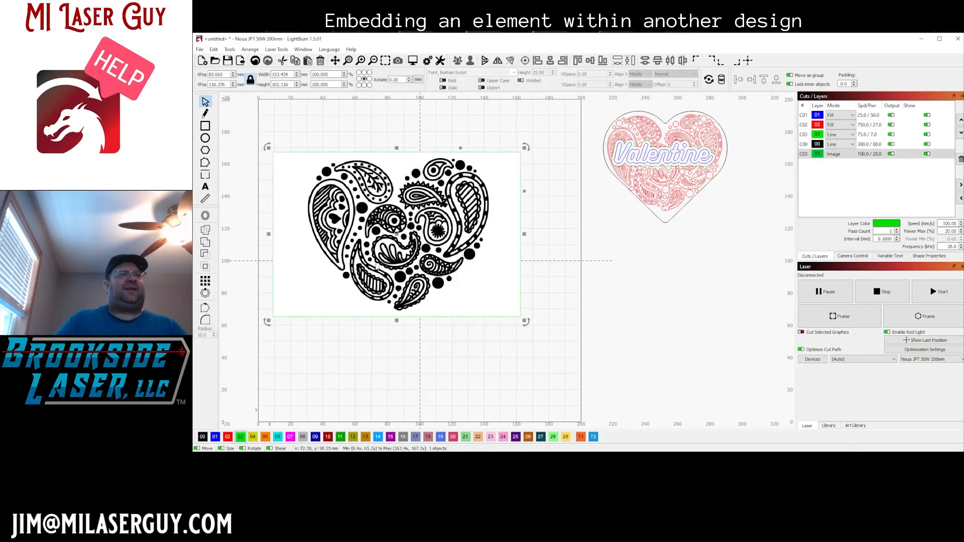
pyautogui.rightClick(378, 268)
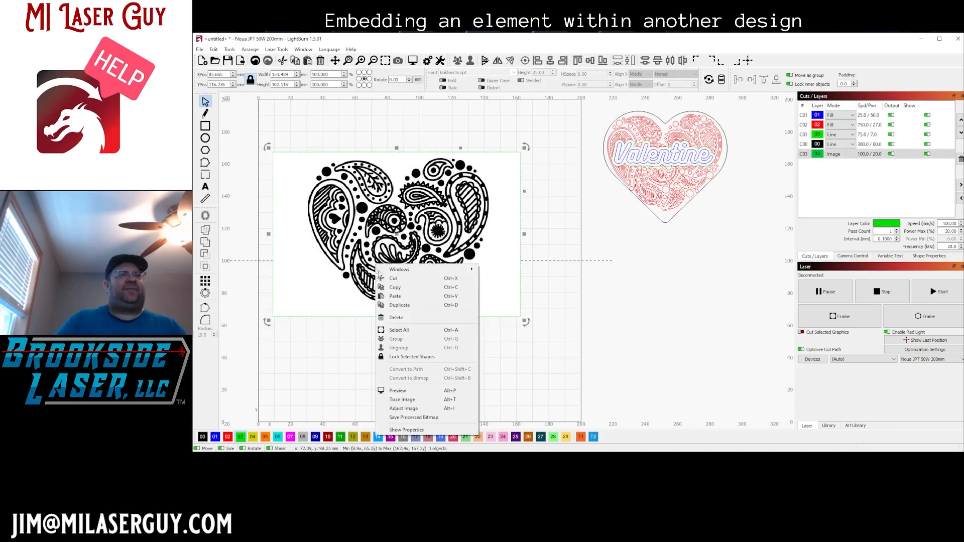
pyautogui.click(407, 401)
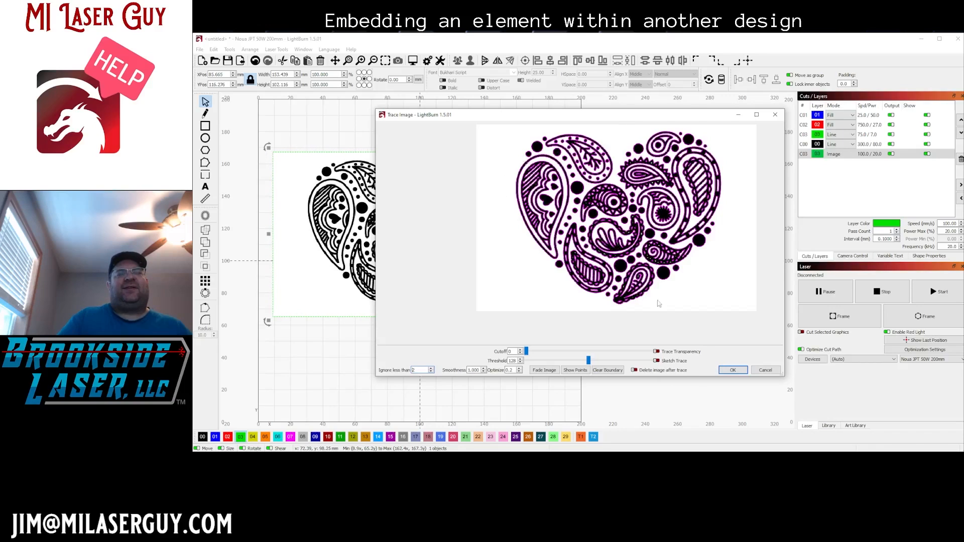
pyautogui.click(734, 370)
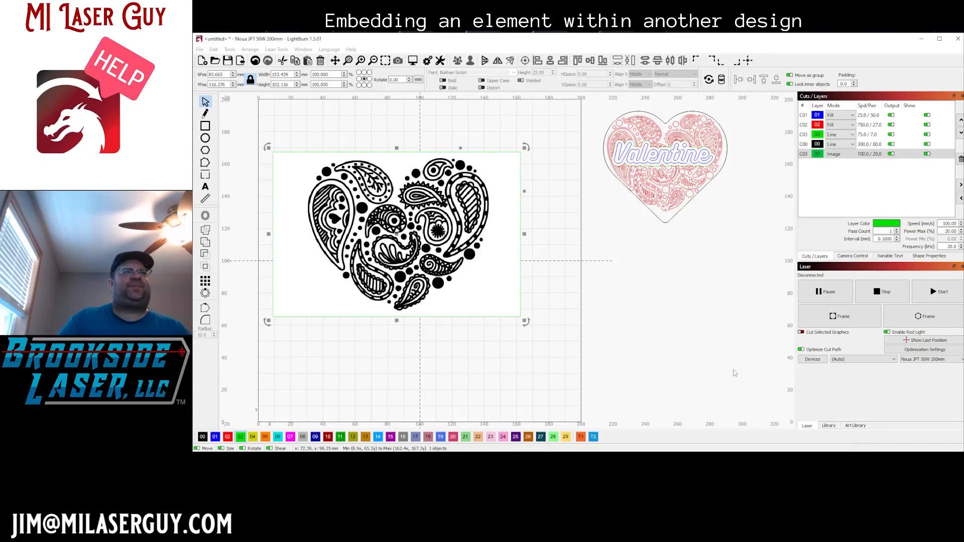
pyautogui.click(492, 286)
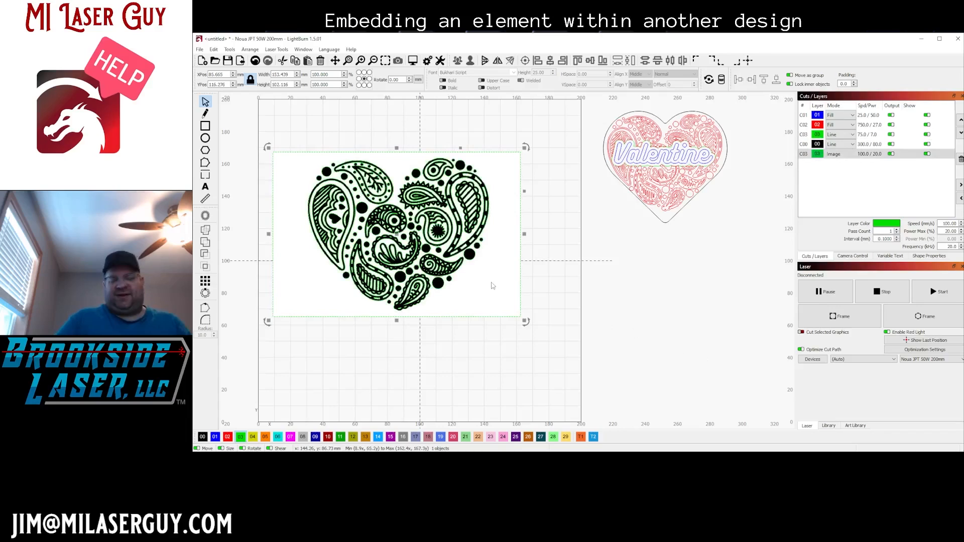
pyautogui.press('Delete')
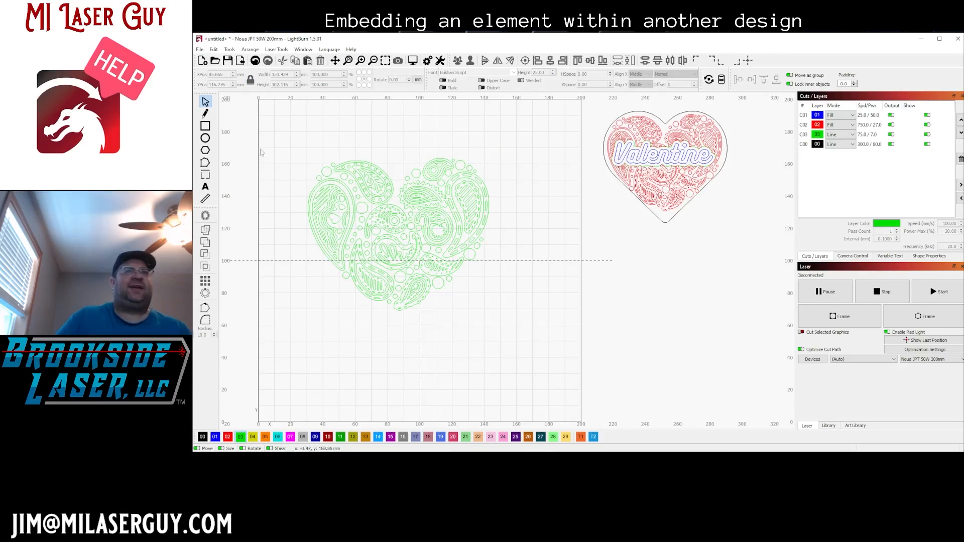
# Centre the traced paisley heart on the work area at 100, 100 mm and assign it to red layer 02
pyautogui.moveTo(297, 125)
pyautogui.mouseDown()
pyautogui.moveTo(475, 332)
pyautogui.moveTo(516, 329)
pyautogui.mouseUp()
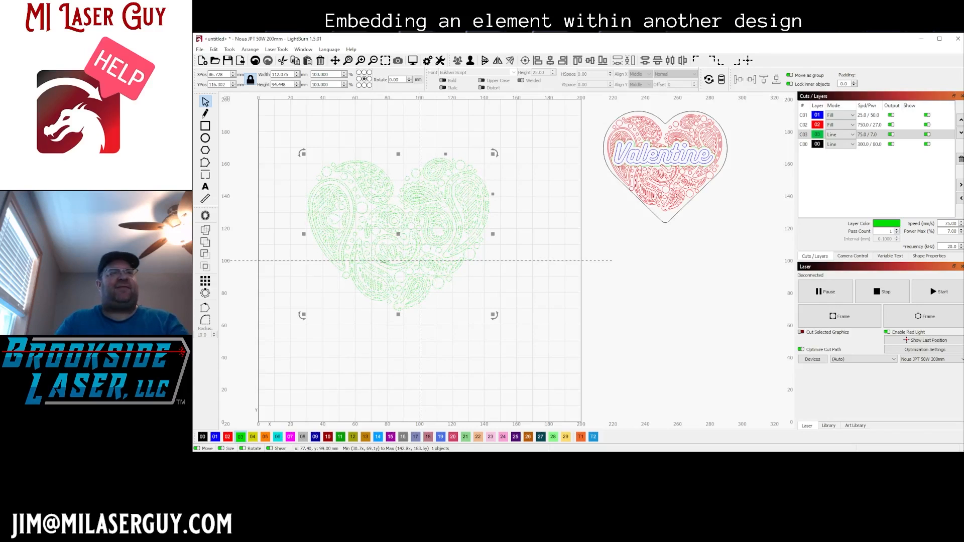
pyautogui.press('p')
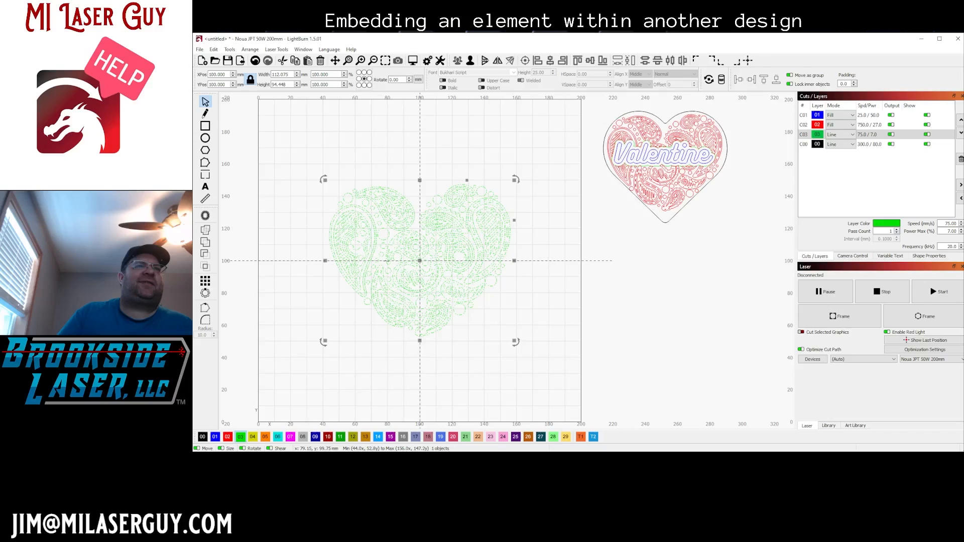
pyautogui.click(227, 437)
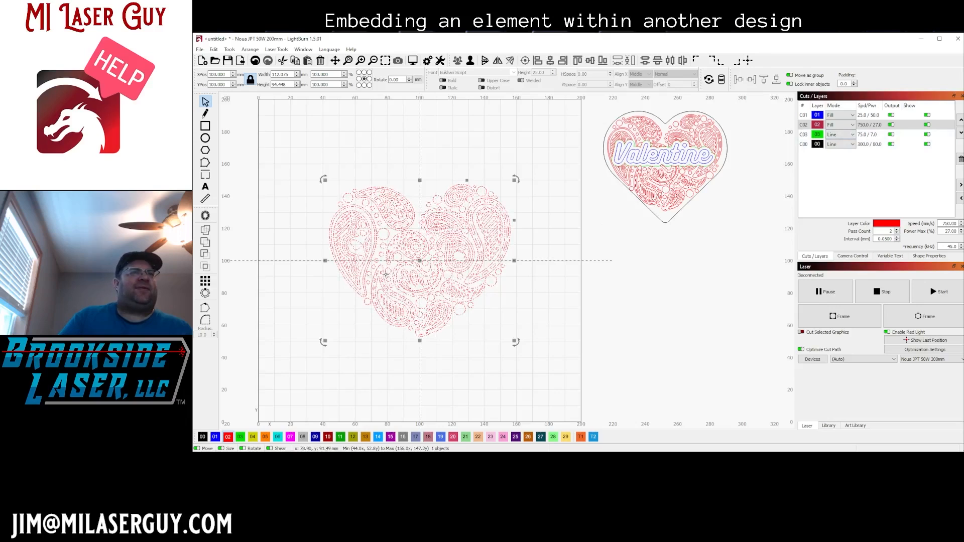
# Add the Heart graphic from the Shapes art library over the middle of the traced paisley heart
pyautogui.click(853, 427)
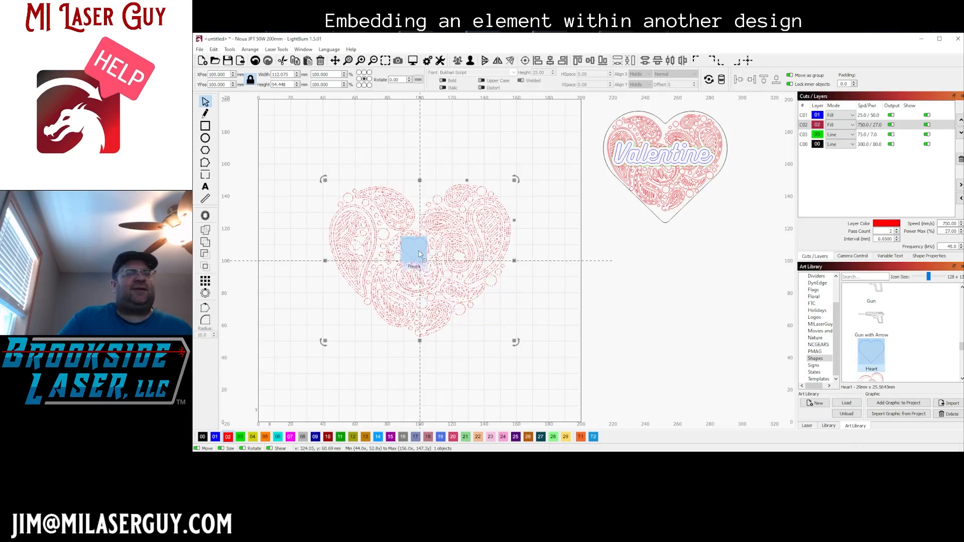
pyautogui.moveTo(420, 253); pyautogui.dragTo(420, 254)
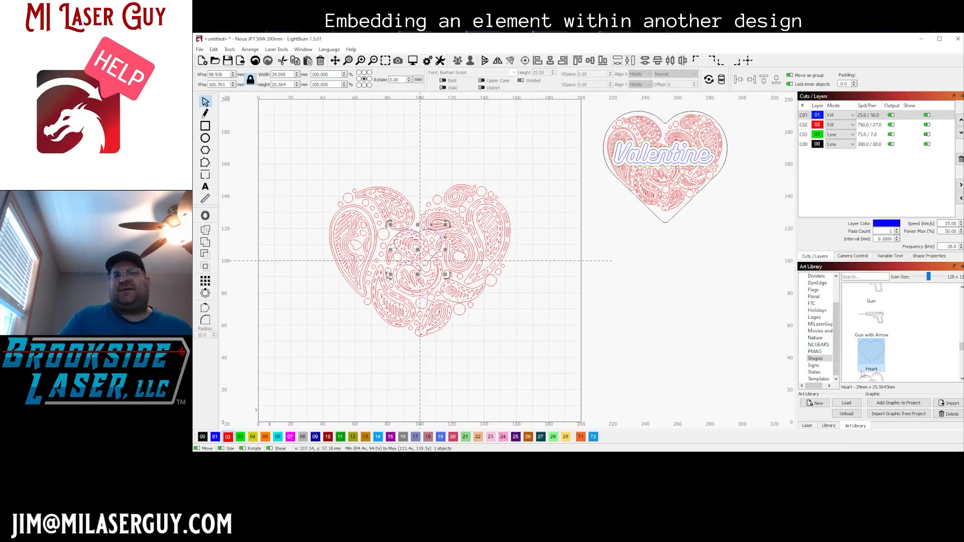
pyautogui.click(806, 427)
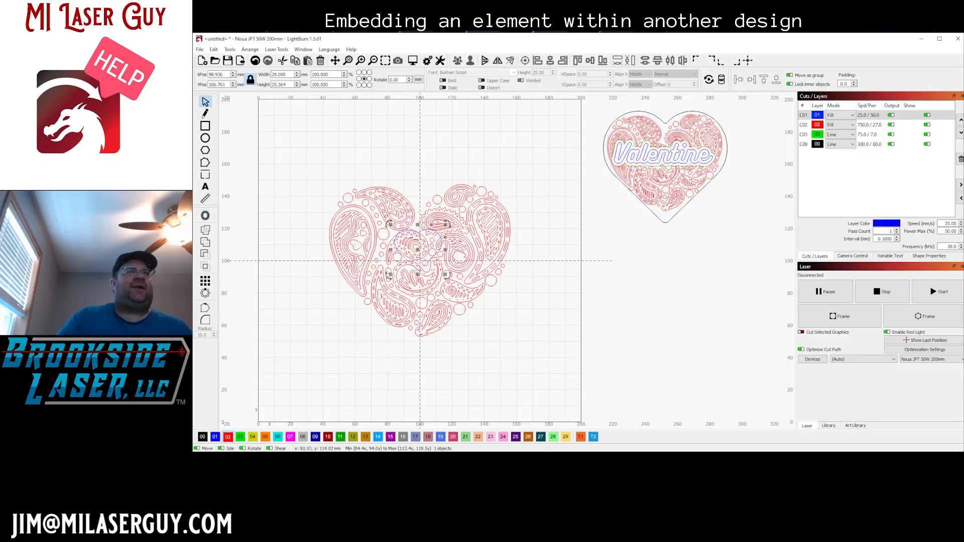
# Enlarge and position the heart outline around the paisley pattern, about 121 mm wide and 116 mm high, centred horizontally
pyautogui.moveTo(448, 274); pyautogui.dragTo(512, 337)
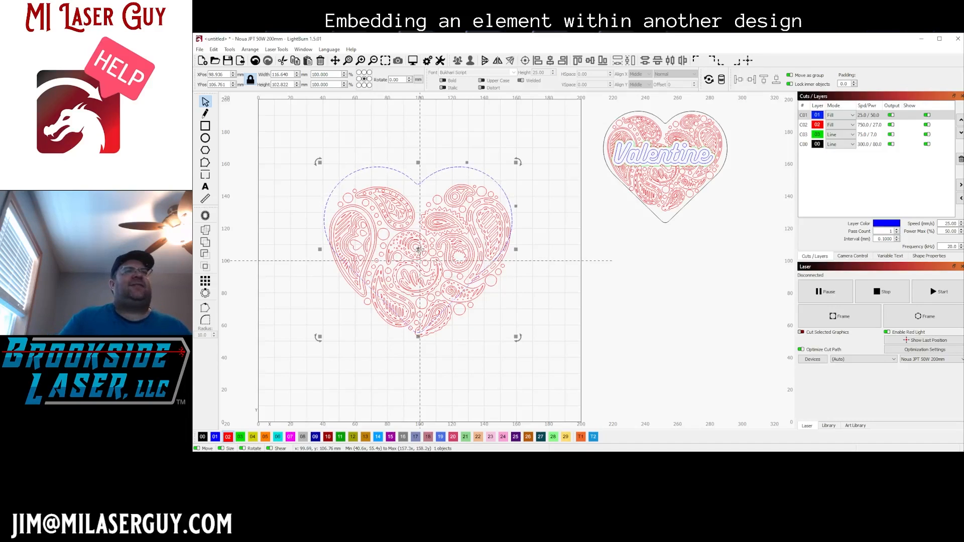
pyautogui.moveTo(419, 250); pyautogui.dragTo(419, 261)
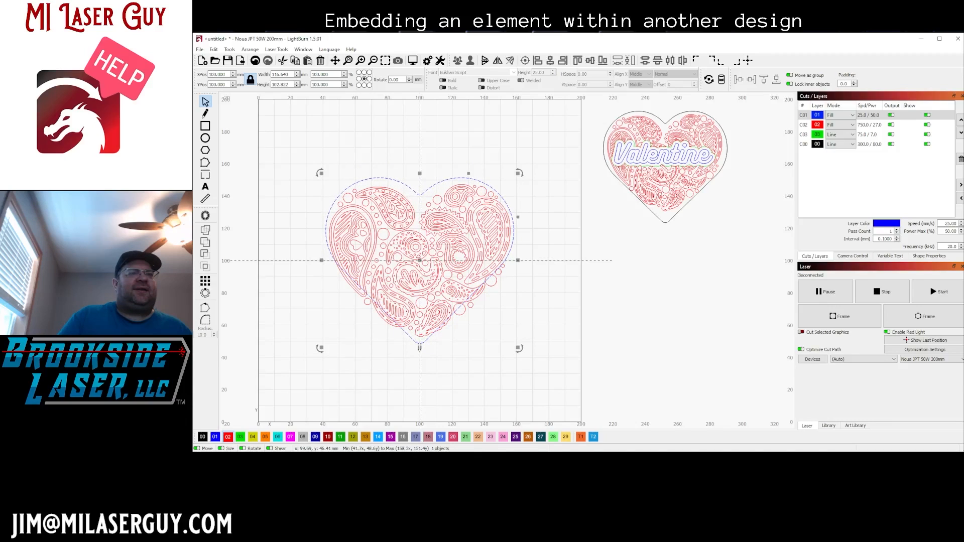
pyautogui.moveTo(420, 347); pyautogui.dragTo(420, 371)
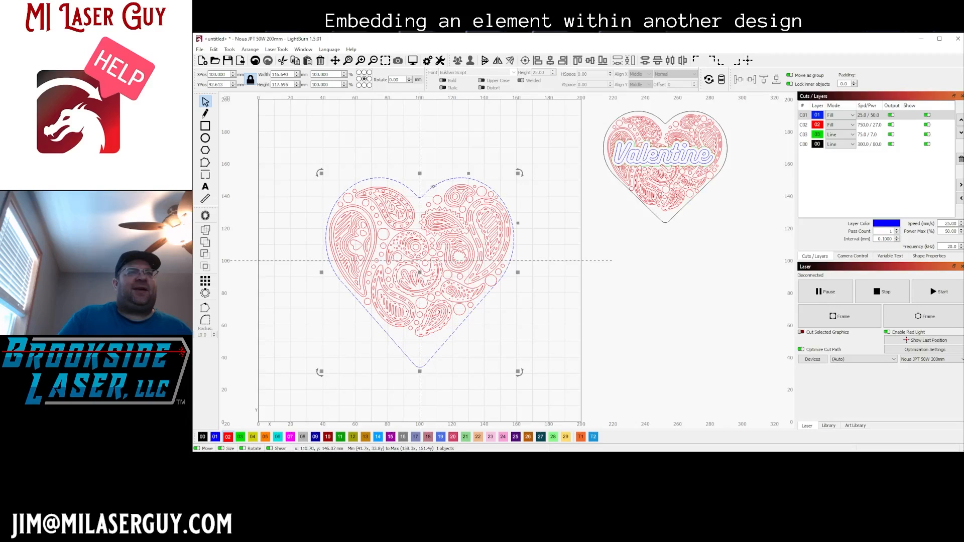
pyautogui.moveTo(420, 173); pyautogui.dragTo(418, 177)
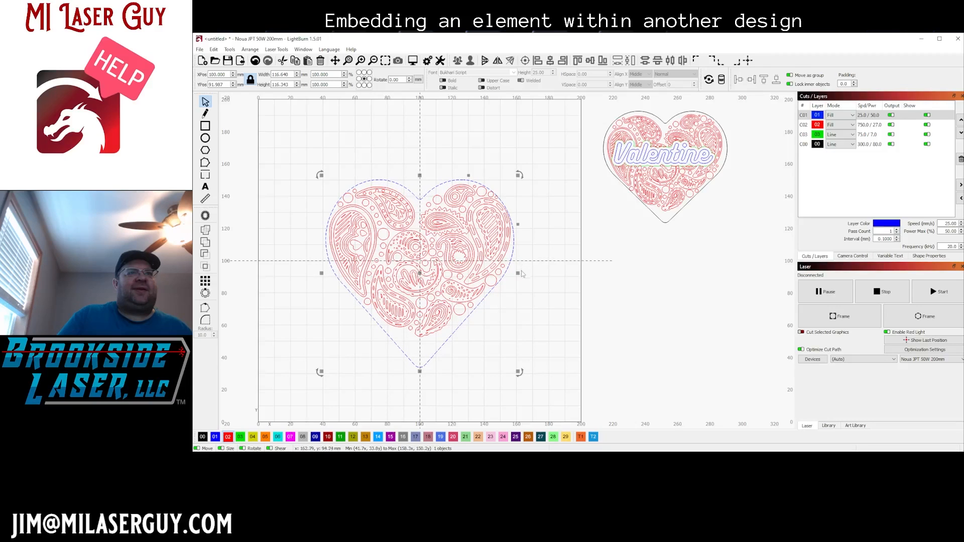
pyautogui.moveTo(518, 272); pyautogui.dragTo(518, 274)
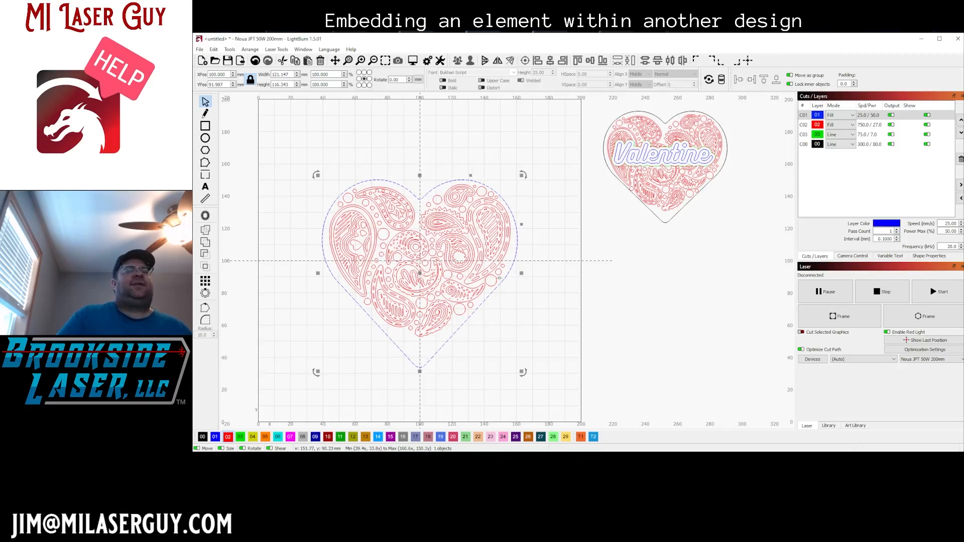
# Raise the heart outline's bottom nodes until it is about 107 mm high, and assign the outline to black layer 00
pyautogui.click(205, 162)
pyautogui.moveTo(397, 368); pyautogui.dragTo(442, 386)
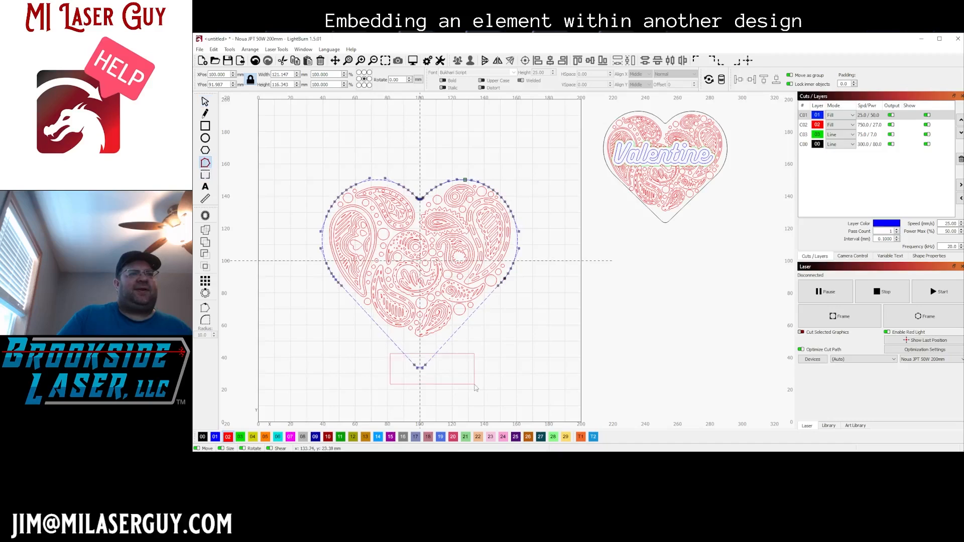
pyautogui.press('Up')
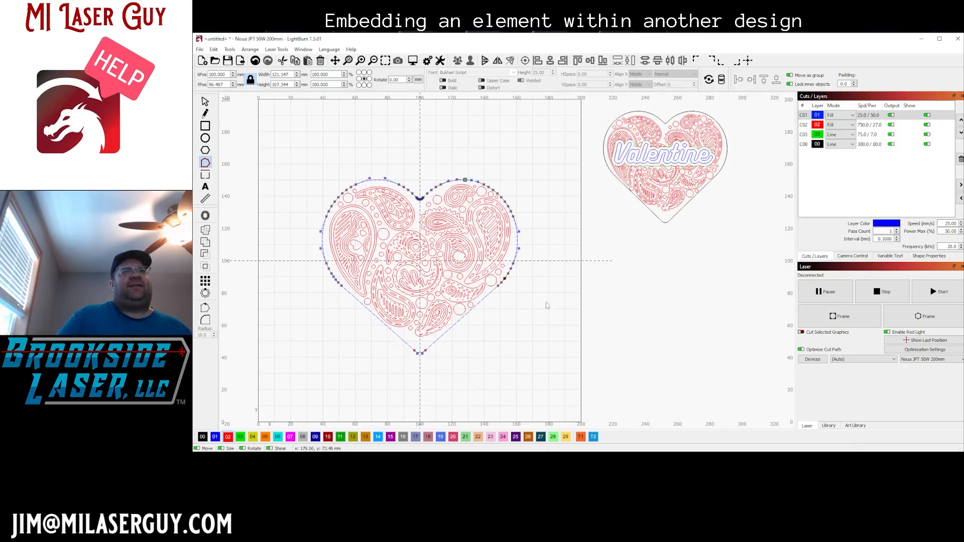
pyautogui.click(205, 102)
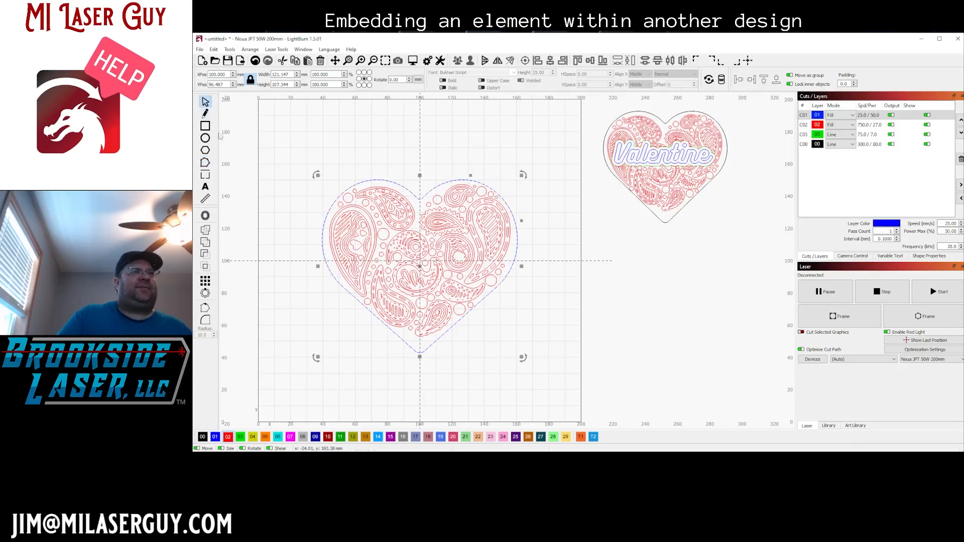
pyautogui.click(203, 437)
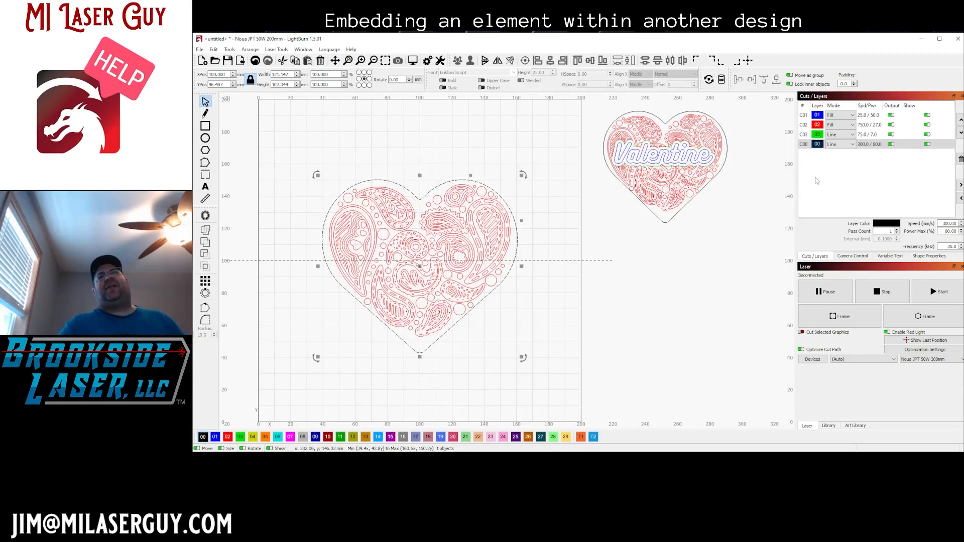
pyautogui.click(822, 146)
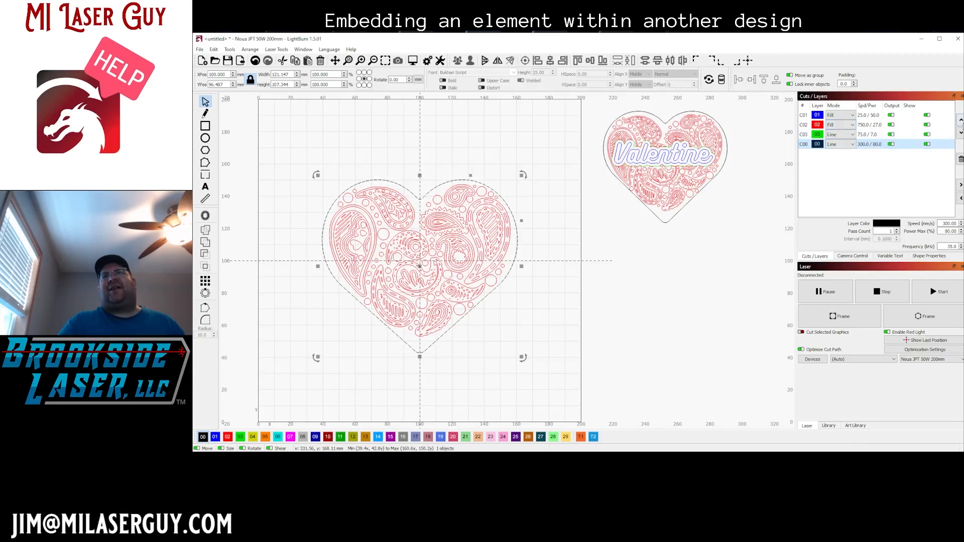
pyautogui.click(961, 121)
pyautogui.click(961, 132)
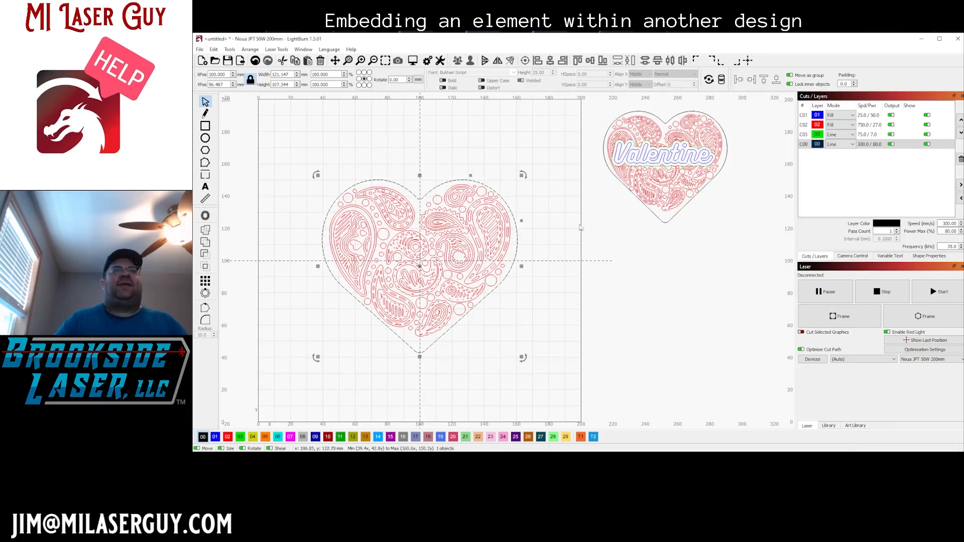
# Add the text "Valentine" in 25 mm Bukhari Script beside the lower half of the paisley heart
pyautogui.click(617, 257)
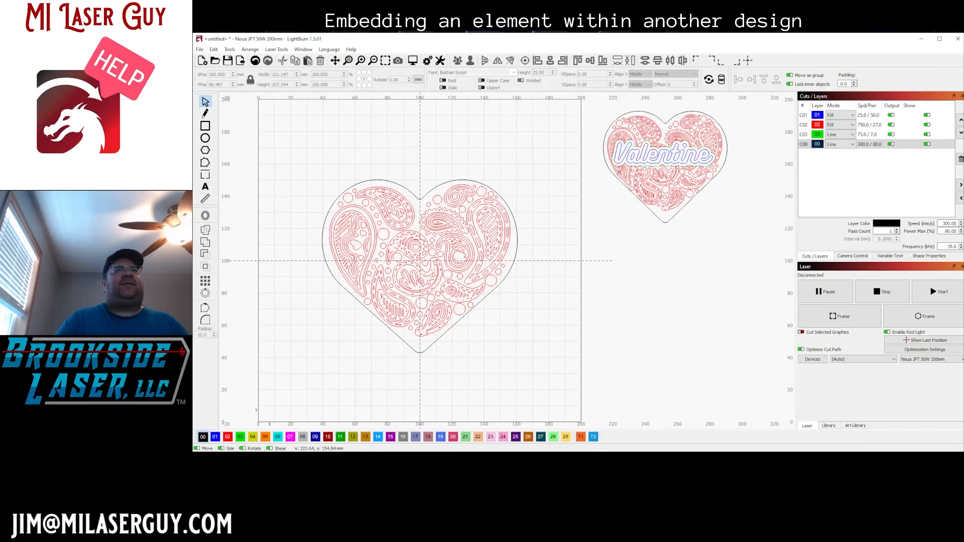
pyautogui.click(205, 187)
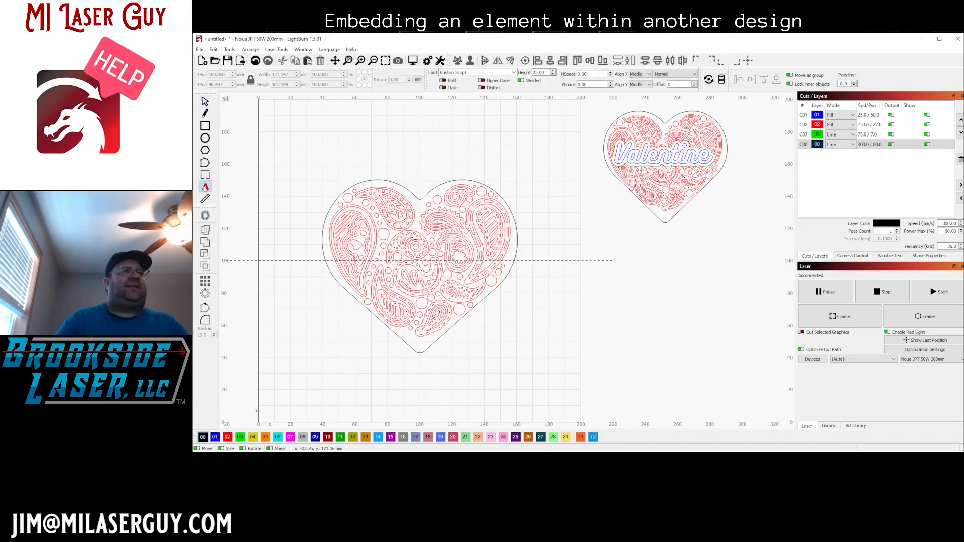
pyautogui.click(536, 265)
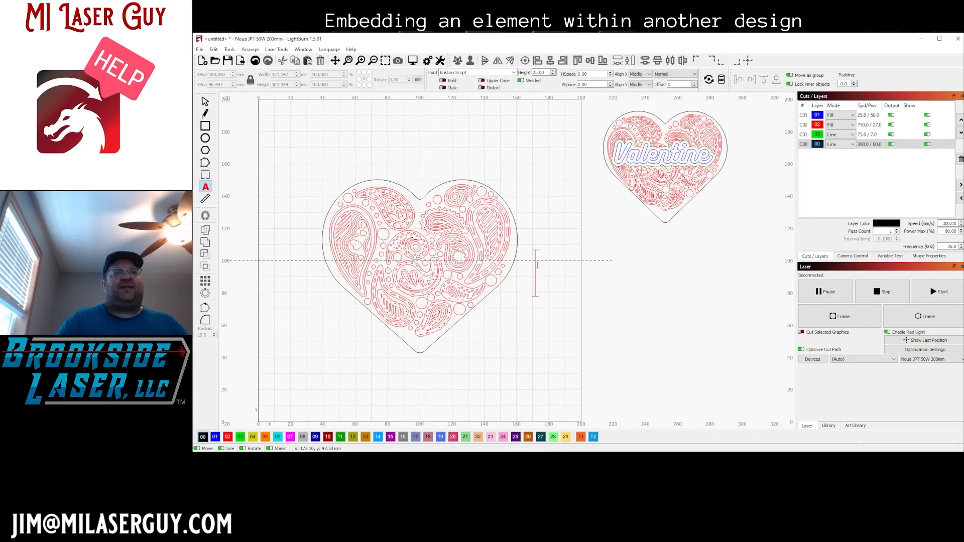
pyautogui.write('Valen')
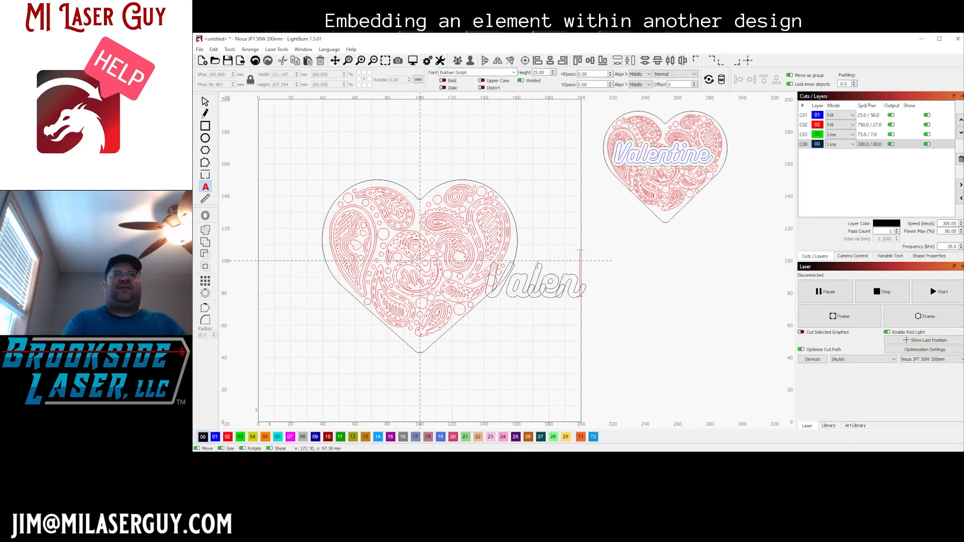
pyautogui.write('t')
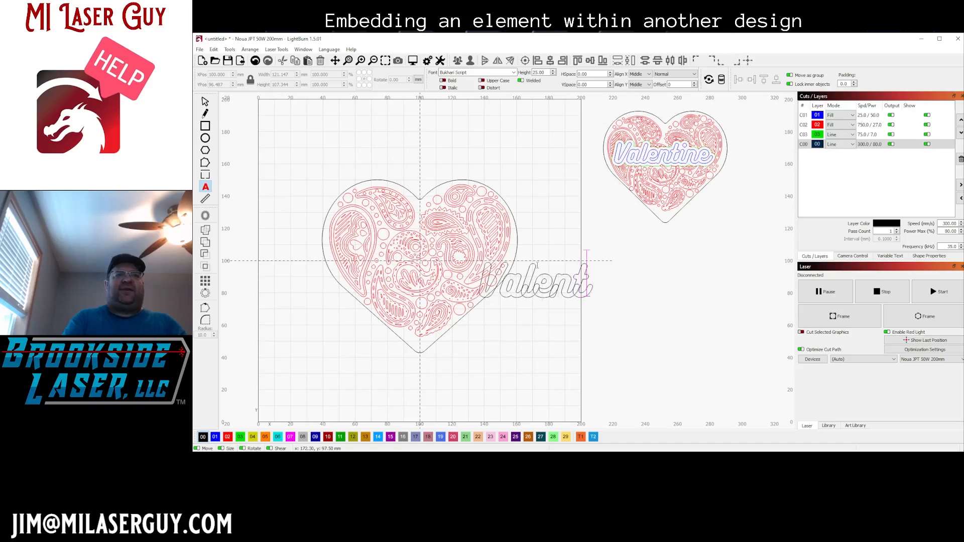
pyautogui.write('ine')
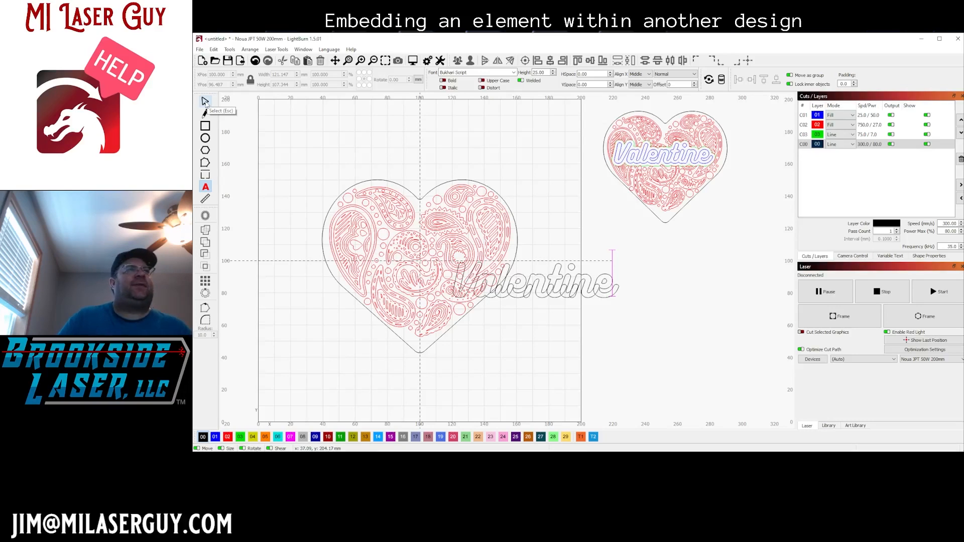
pyautogui.click(205, 101)
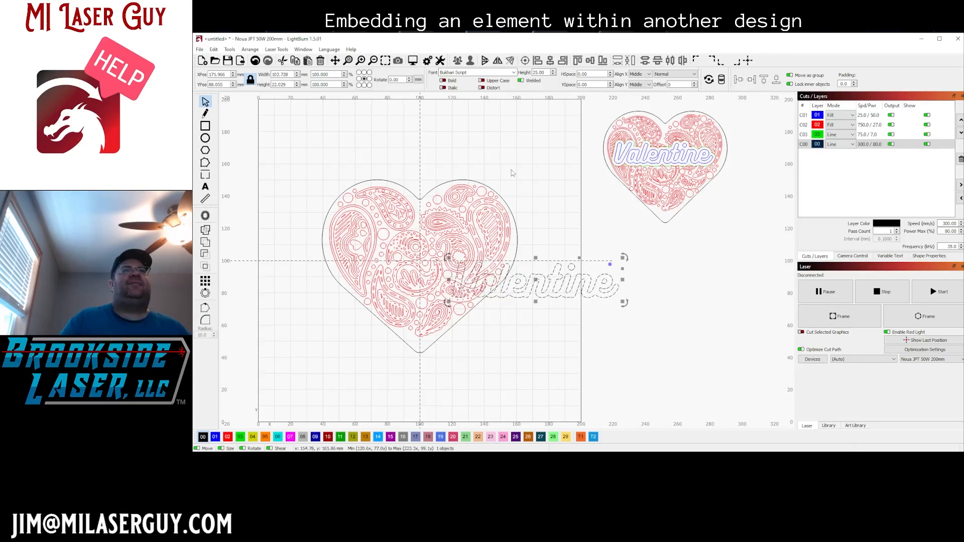
# Assign the "Valentine" text to blue layer 01 and centre it horizontally across the upper middle of the heart outline
pyautogui.moveTo(536, 282); pyautogui.dragTo(607, 281)
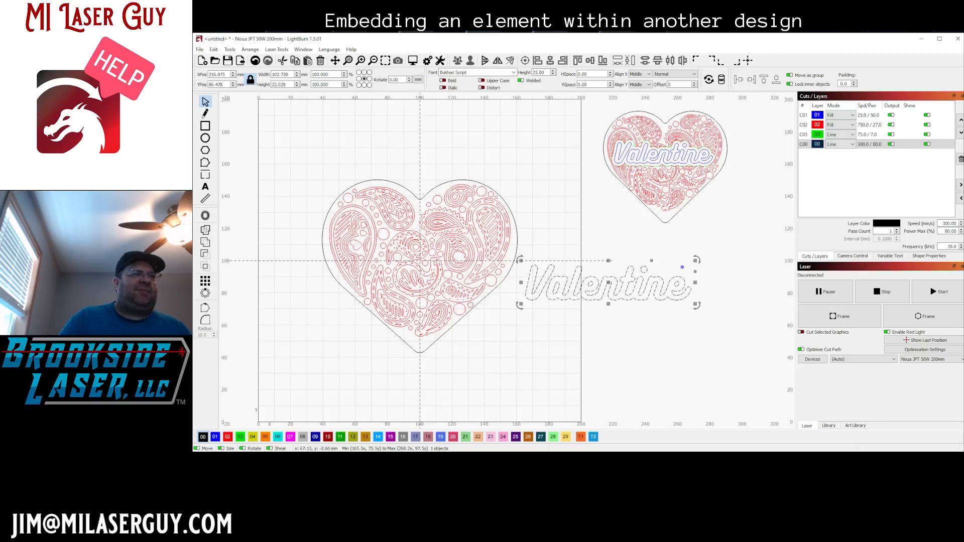
pyautogui.click(215, 437)
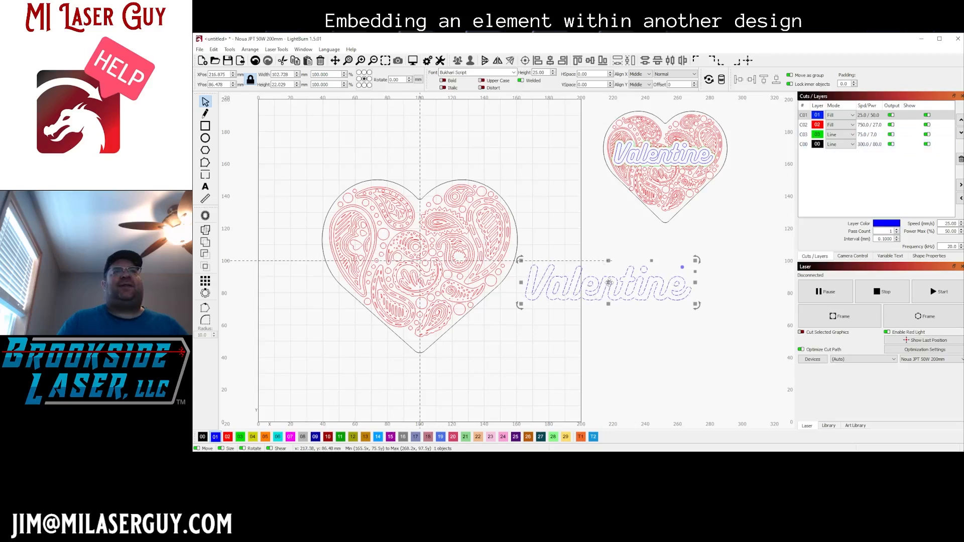
pyautogui.moveTo(609, 283); pyautogui.dragTo(429, 242)
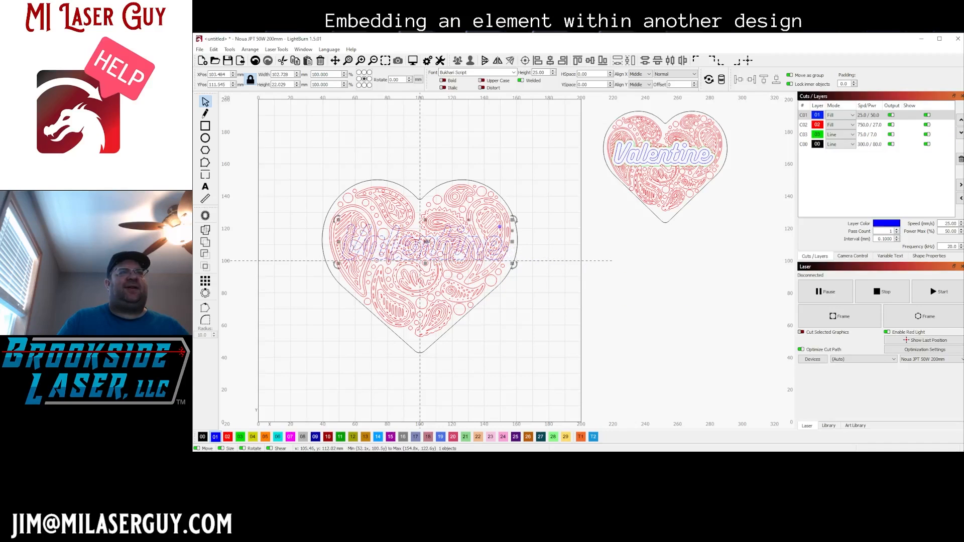
pyautogui.keyDown('shift'); pyautogui.click(517, 242); pyautogui.keyUp('shift')
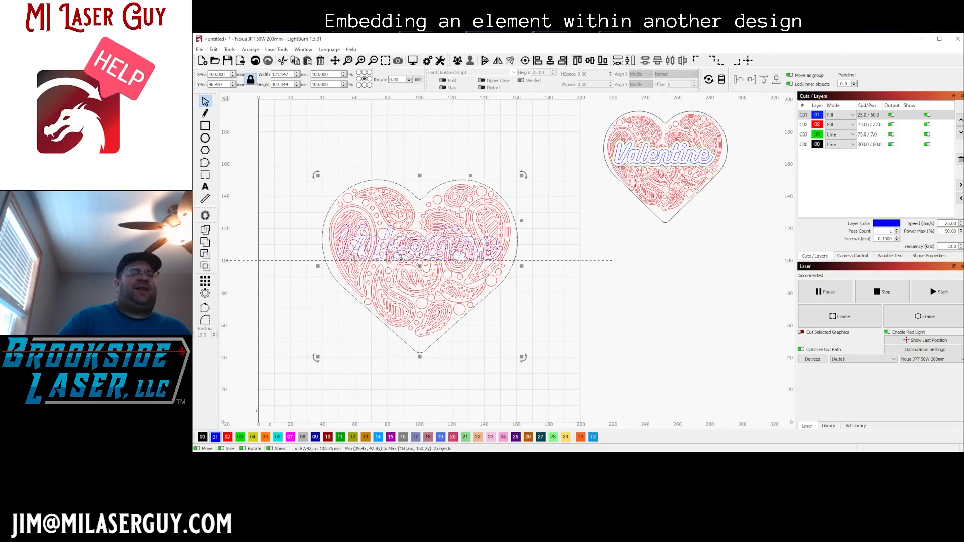
# Turn off output for red layer 02 and offset the "Valentine" text 3 mm outward with round corners, outer shapes only
pyautogui.click(892, 125)
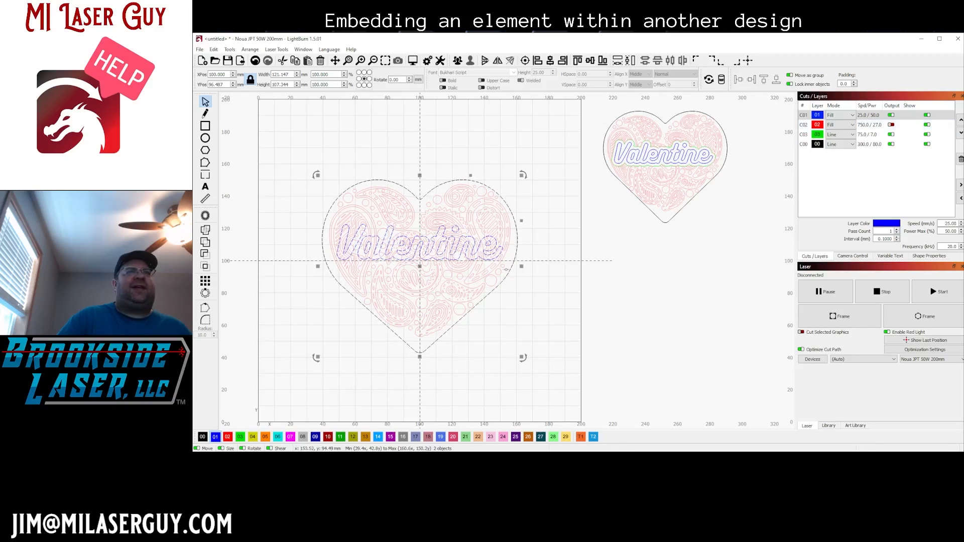
pyautogui.click(553, 276)
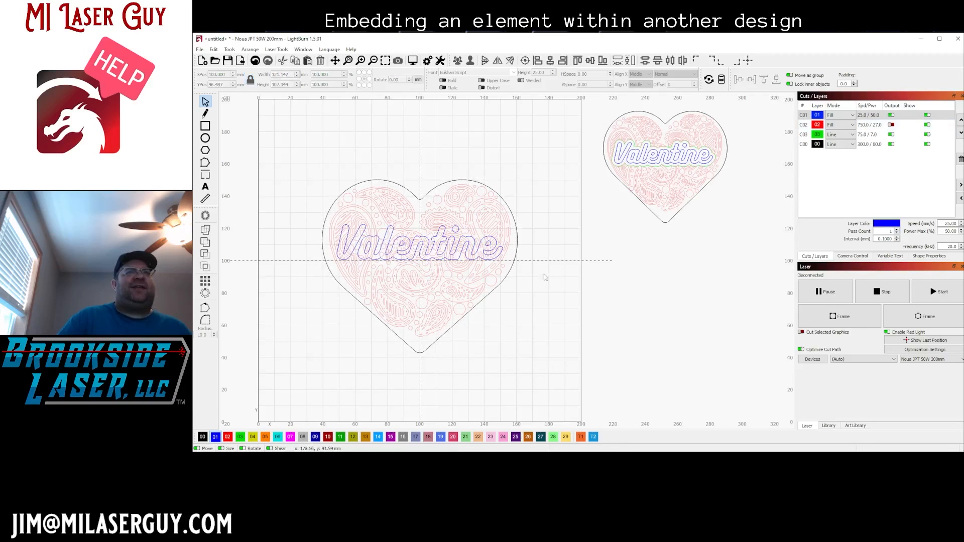
pyautogui.click(479, 245)
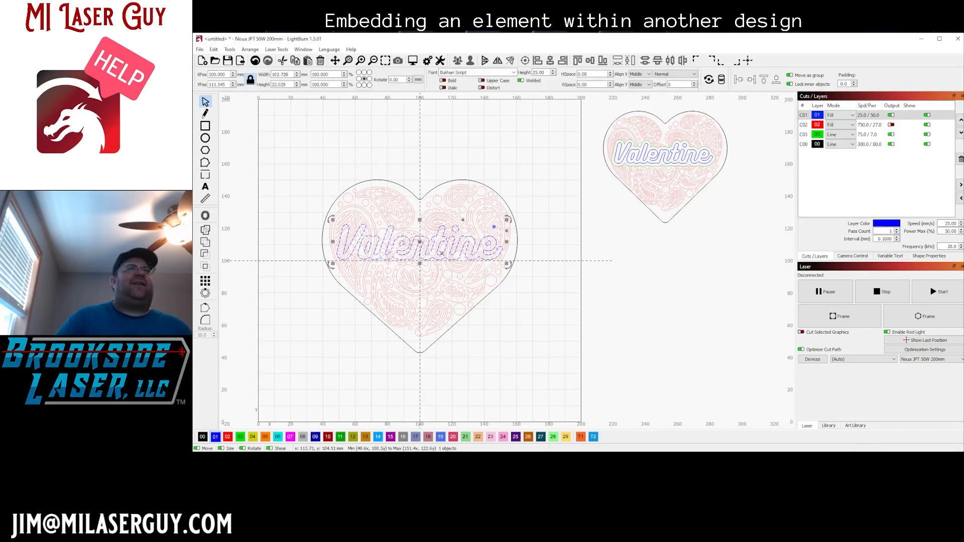
pyautogui.click(205, 216)
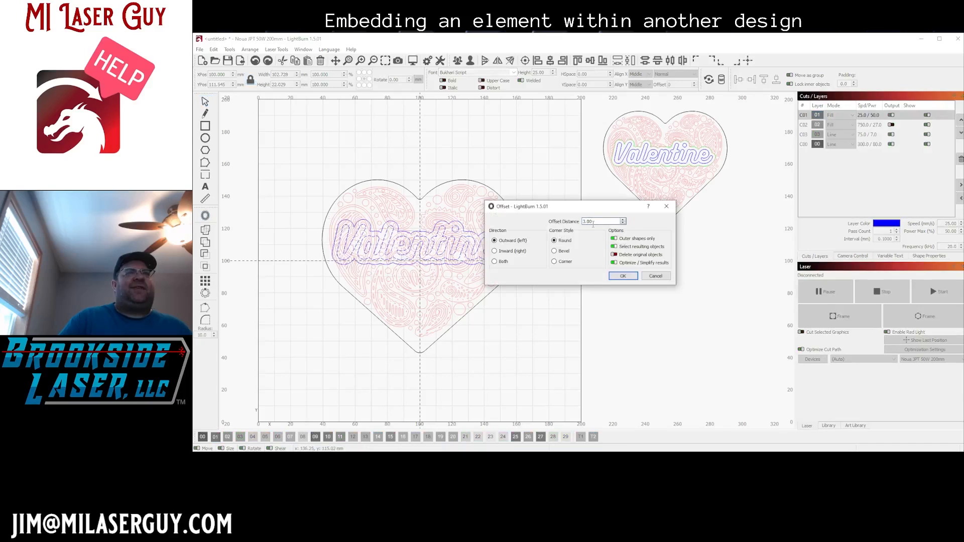
pyautogui.moveTo(568, 214); pyautogui.dragTo(610, 278)
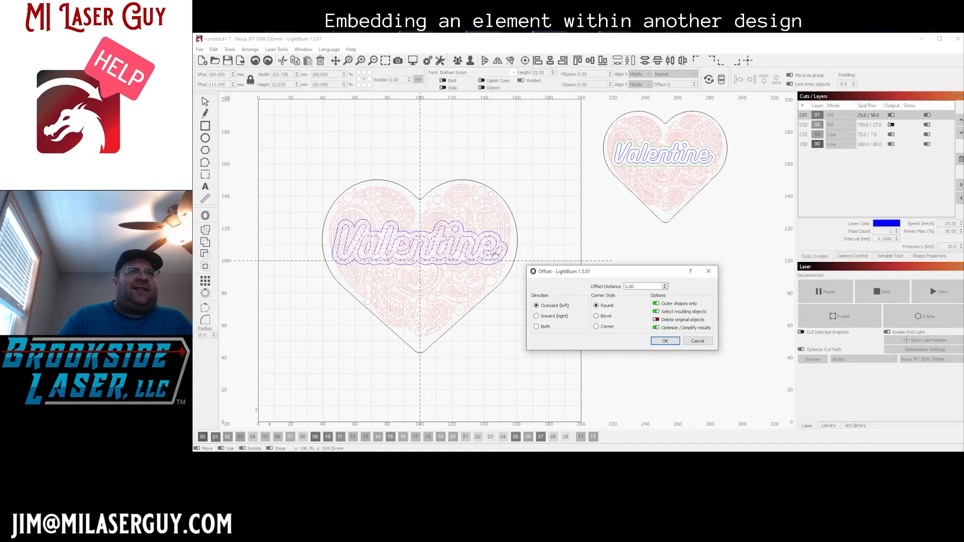
pyautogui.click(665, 341)
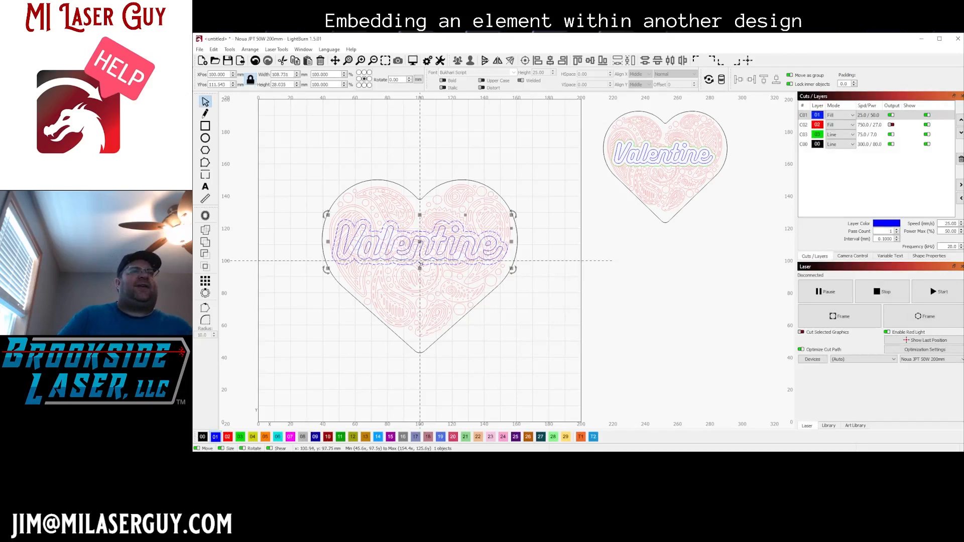
pyautogui.click(569, 271)
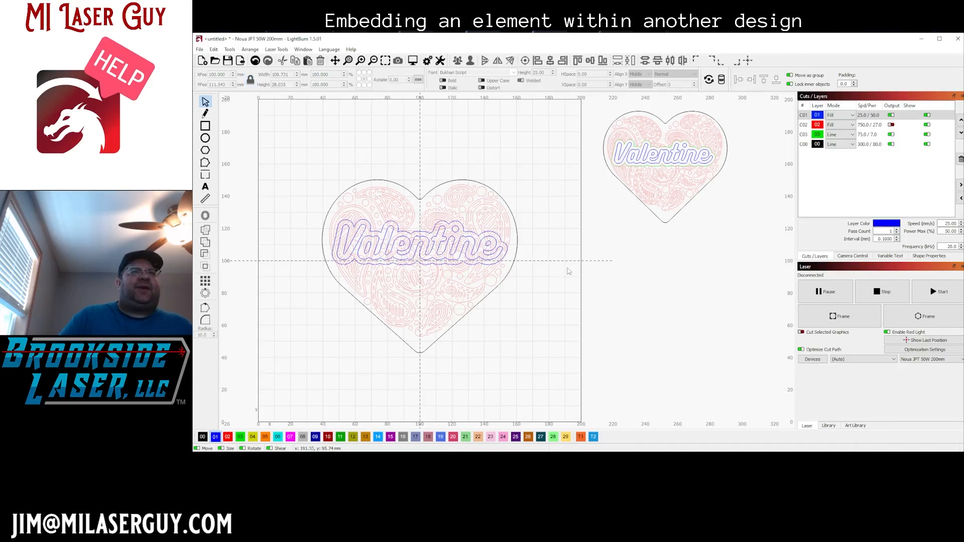
# Cut the paisley pattern with the offset outline around "Valentine" using Cut Shapes
pyautogui.click(507, 253)
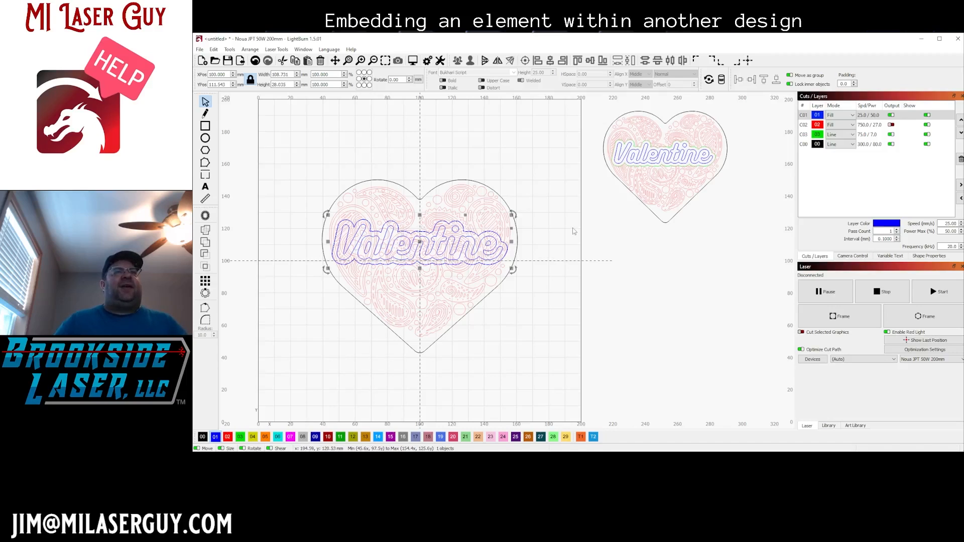
pyautogui.click(465, 219)
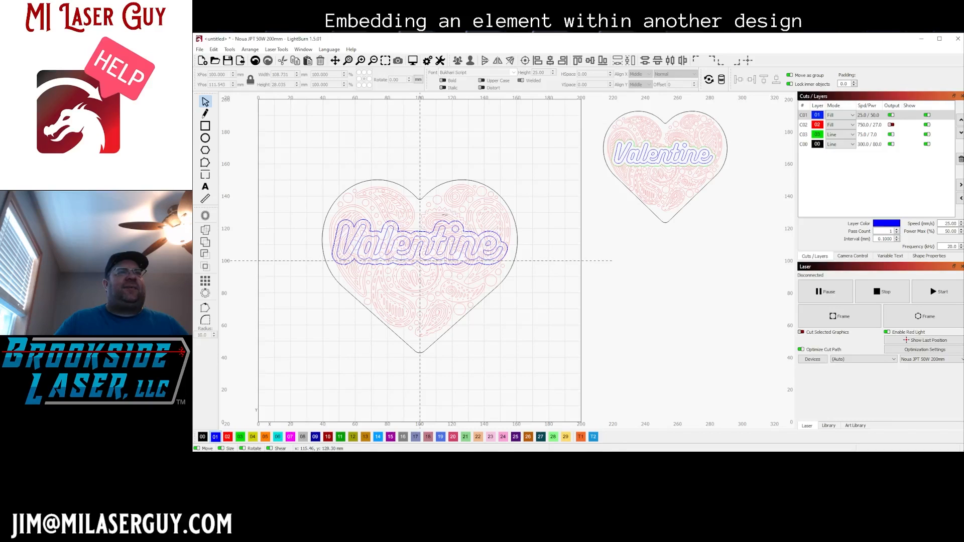
pyautogui.click(445, 215)
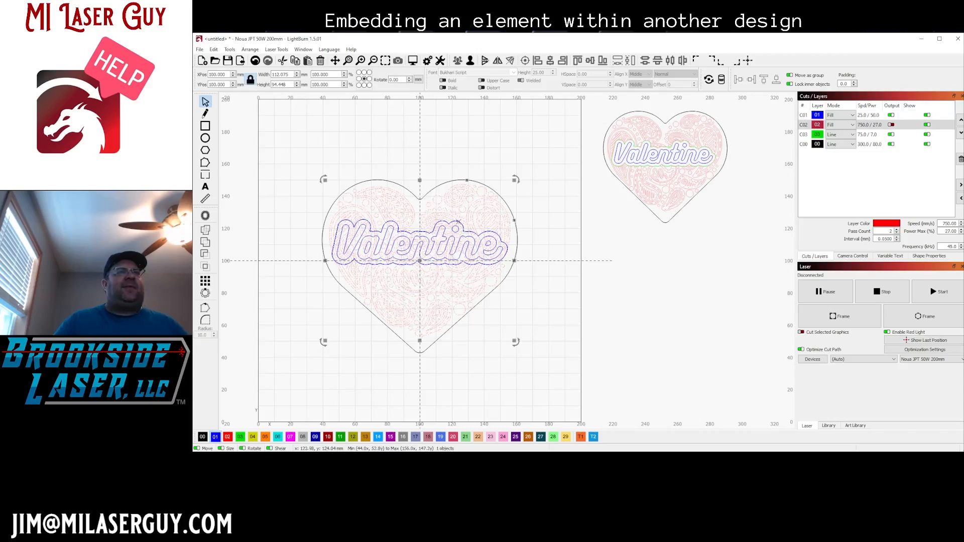
pyautogui.keyDown('shift'); pyautogui.click(460, 220); pyautogui.keyUp('shift')
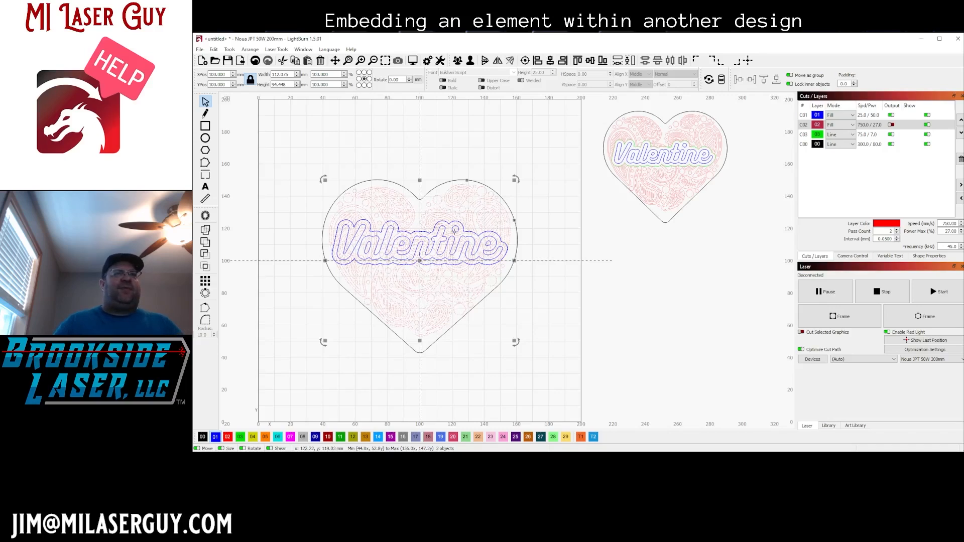
pyautogui.click(230, 50)
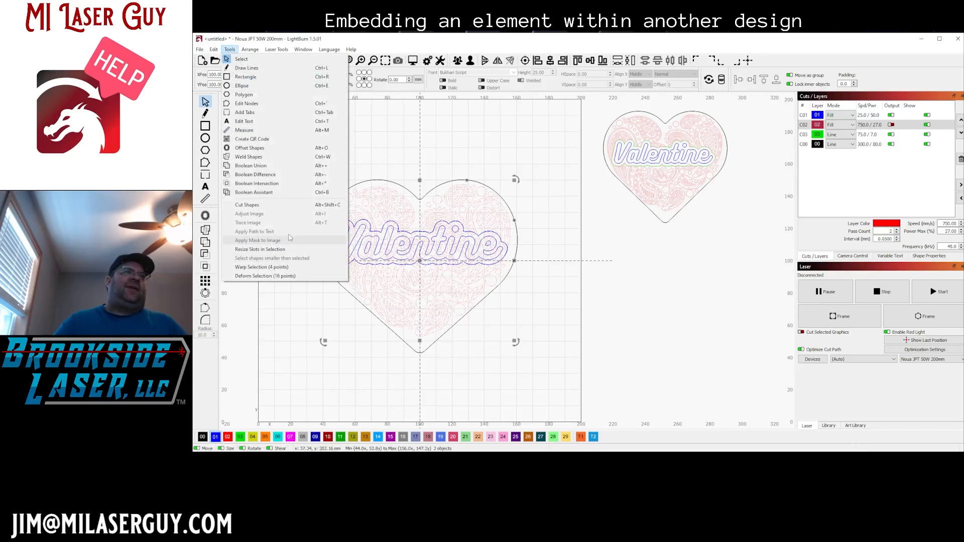
pyautogui.click(285, 206)
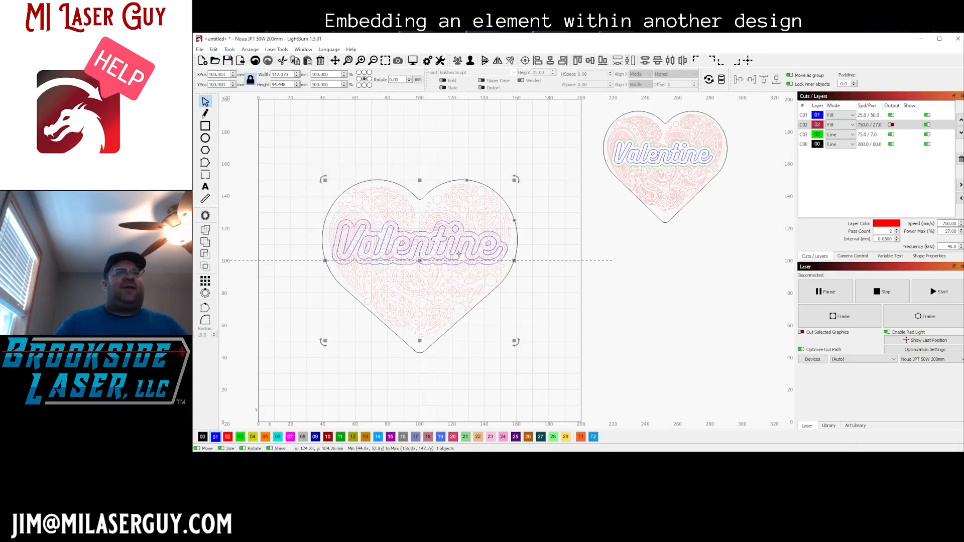
# Delete the cut-out paisley piece that lies inside the offset outline around "Valentine"
pyautogui.scroll(3, 452, 234)
pyautogui.scroll(3, 472, 226)
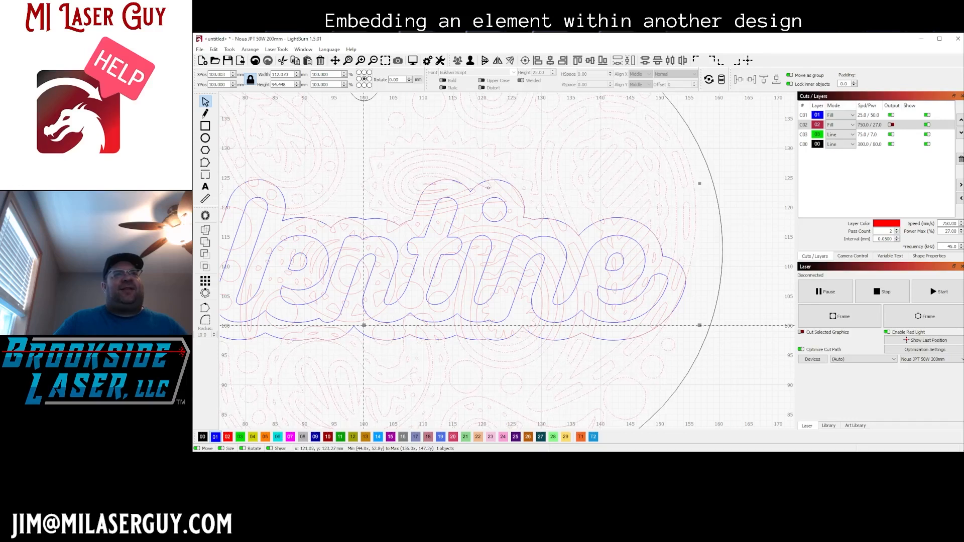
pyautogui.click(488, 187)
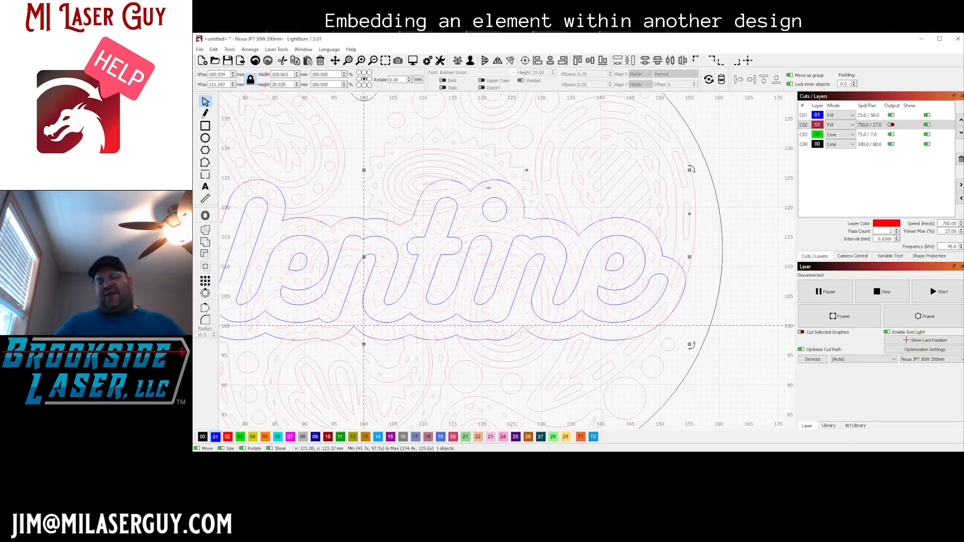
pyautogui.press('Escape')
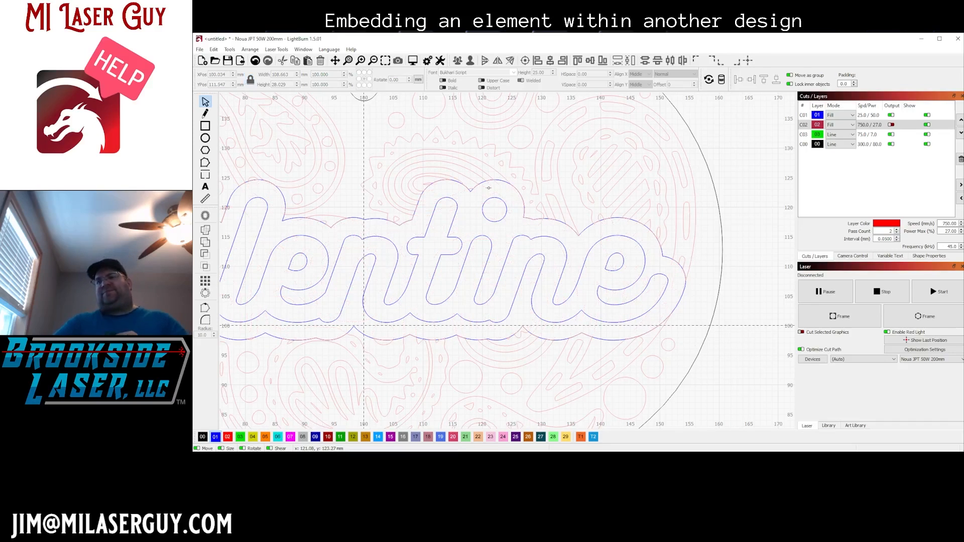
pyautogui.scroll(-3, 513, 197)
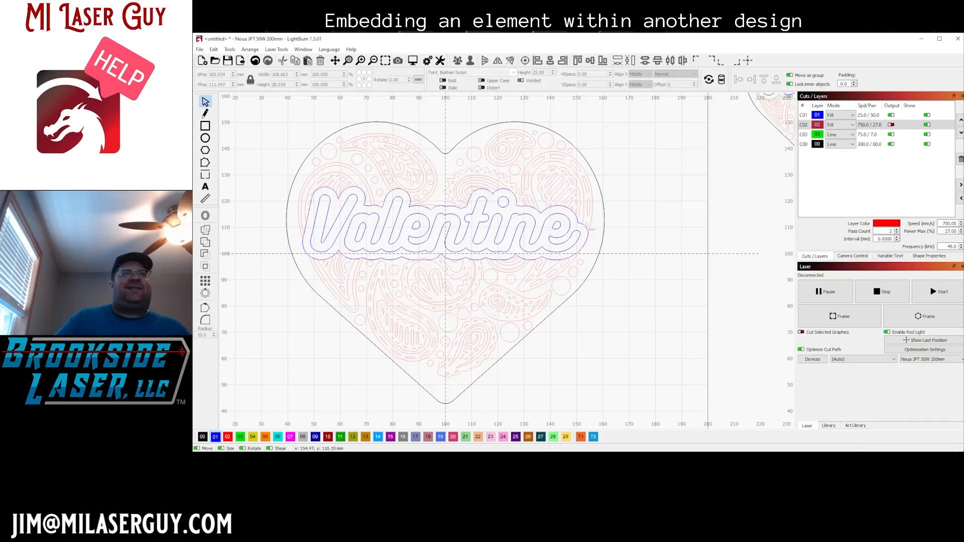
# Shift the offset outline around "Valentine" 5 mm down and back up to inspect the cleared area
pyautogui.click(587, 240)
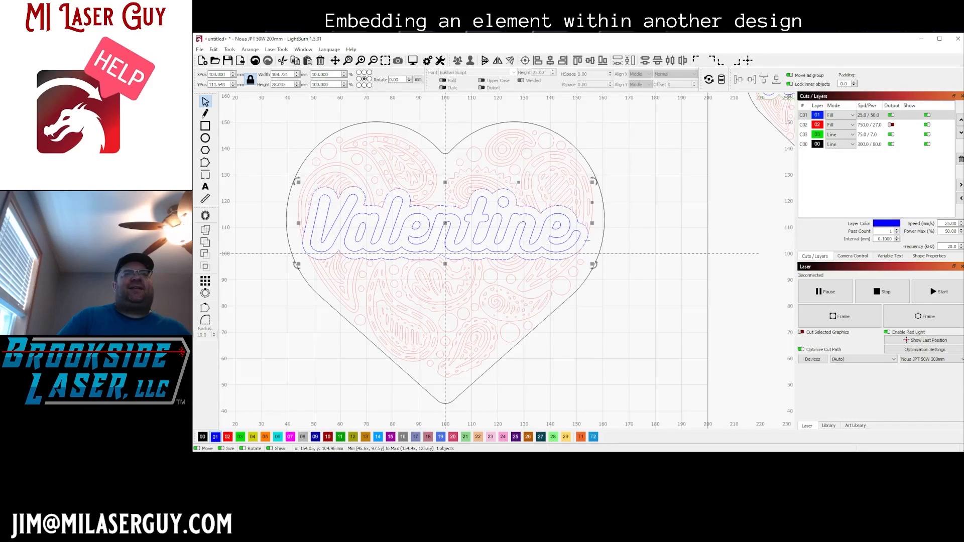
pyautogui.press('Down')
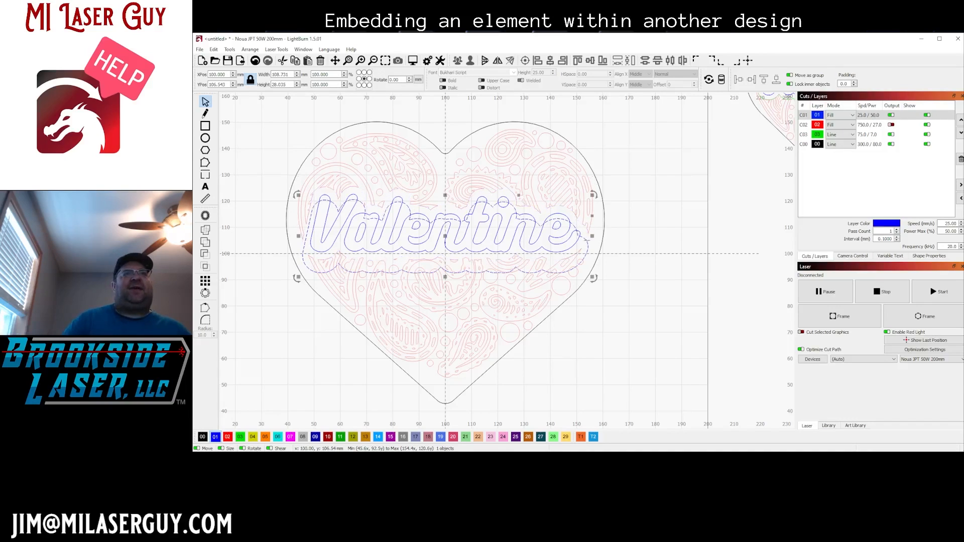
pyautogui.press('Up')
pyautogui.press('Down')
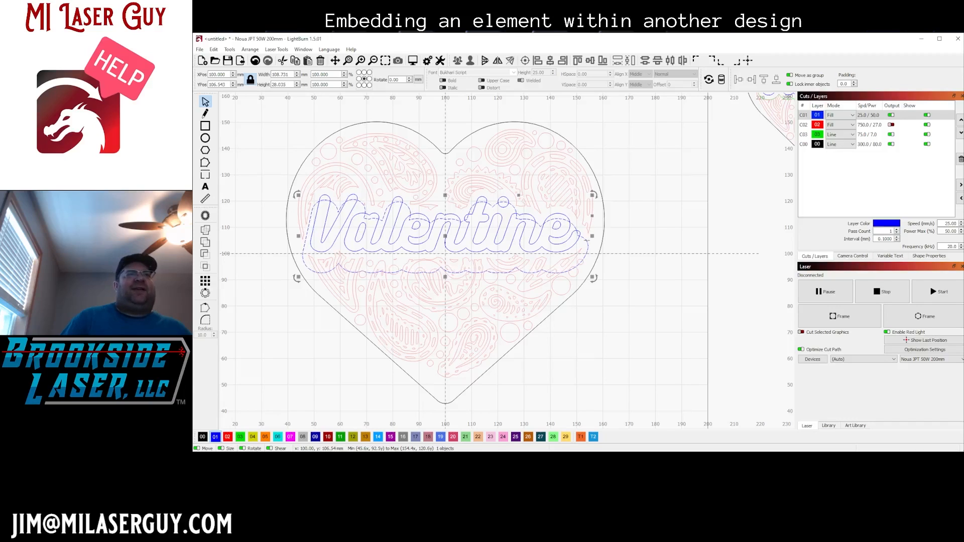
pyautogui.press('Up')
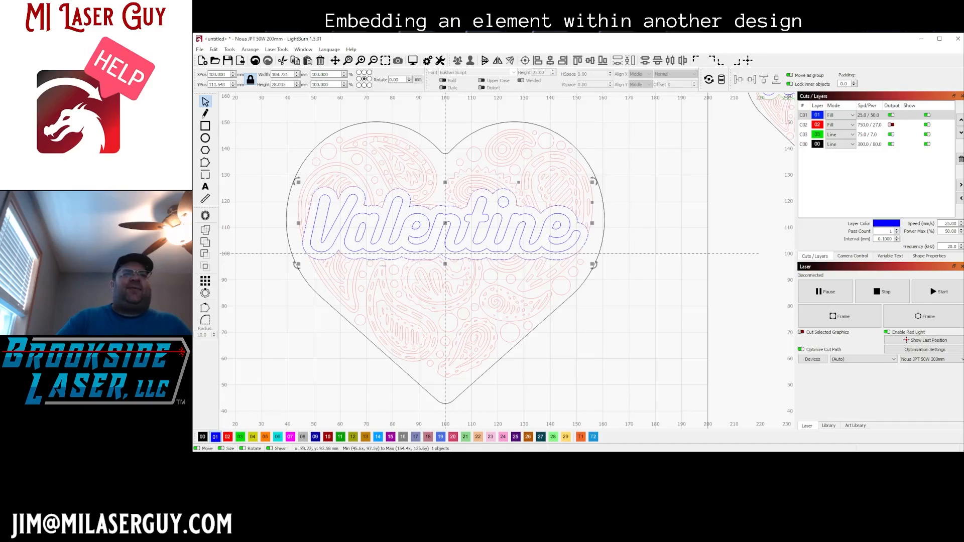
# Assign the offset outline around "Valentine" to green layer 03 and turn output for red layer 02 back on
pyautogui.click(240, 438)
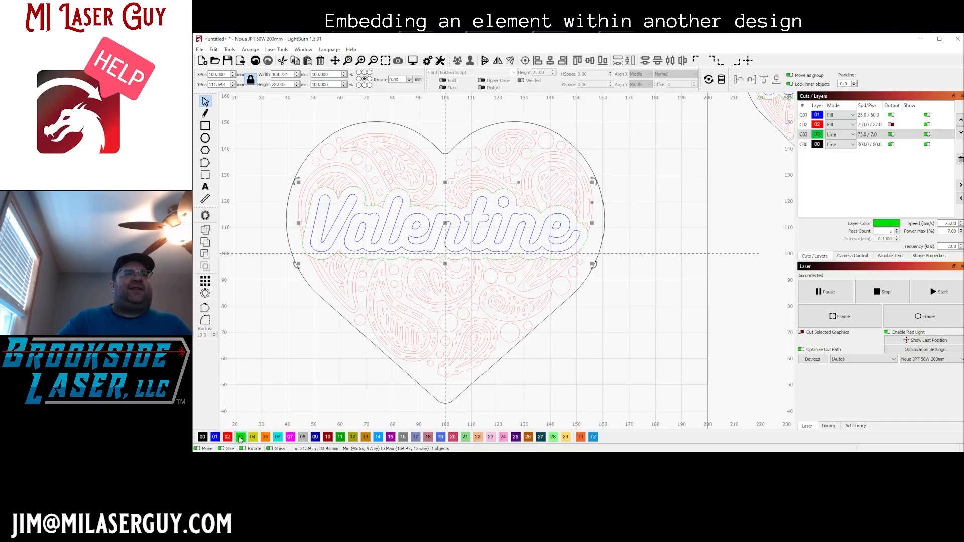
pyautogui.click(620, 308)
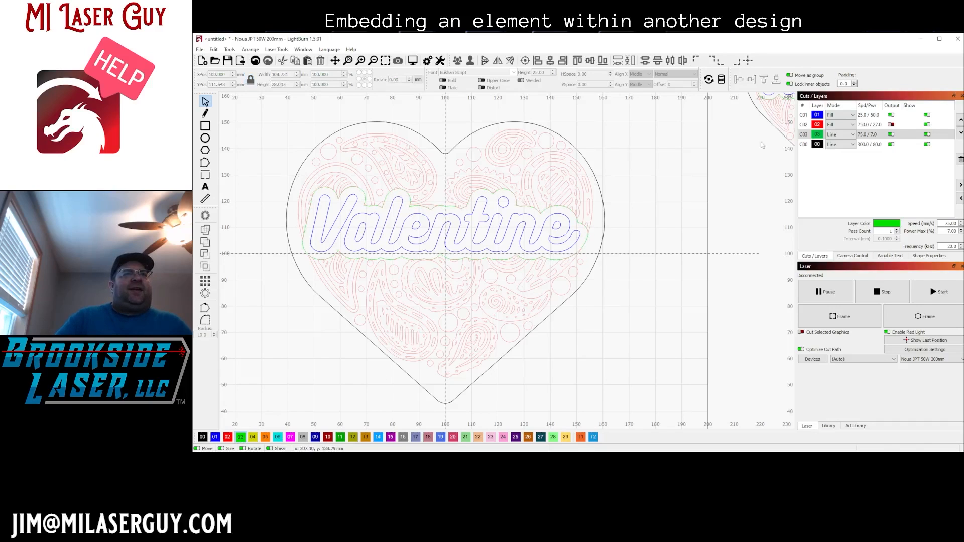
pyautogui.click(894, 125)
pyautogui.click(892, 124)
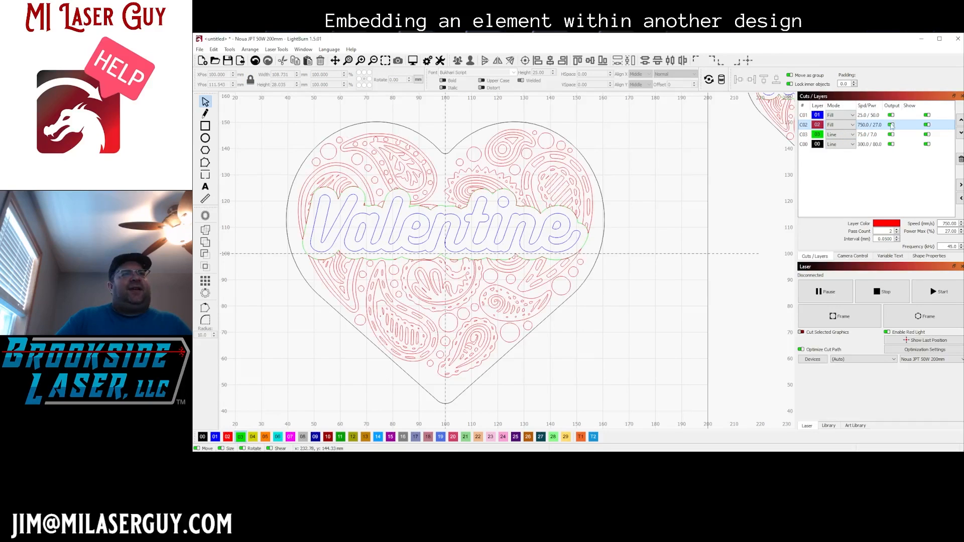
# Review the speed, power and pass settings of layers C01, C02, C03 and C00 one after another
pyautogui.scroll(-2, 618, 266)
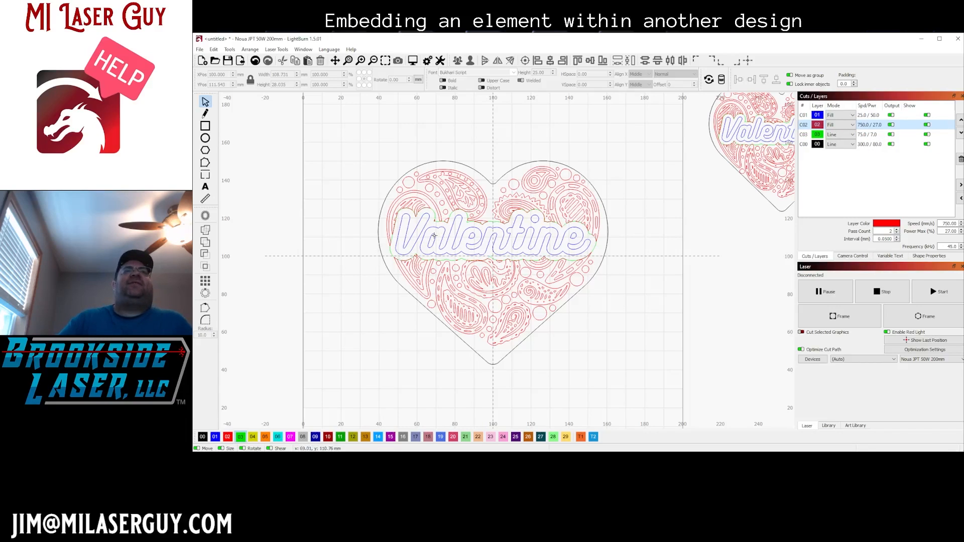
pyautogui.click(867, 118)
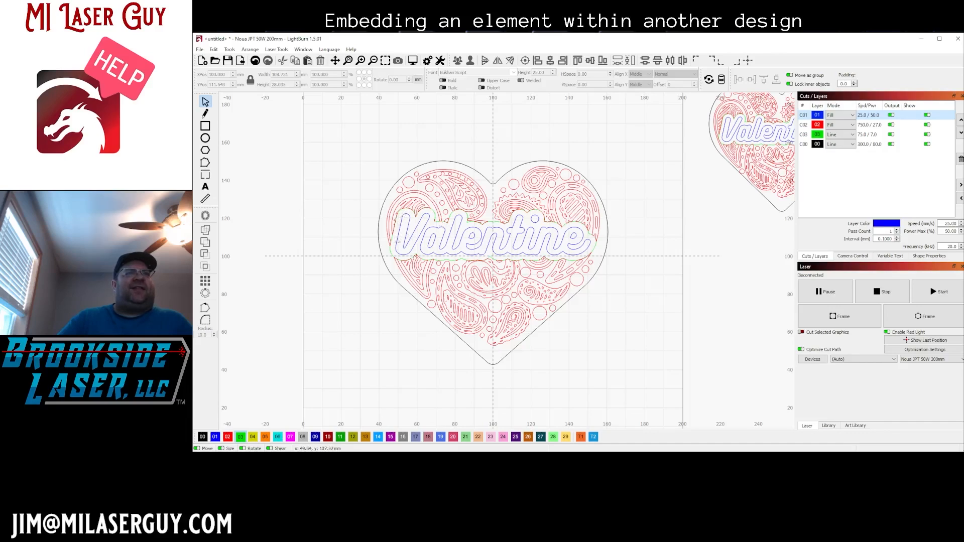
pyautogui.click(871, 126)
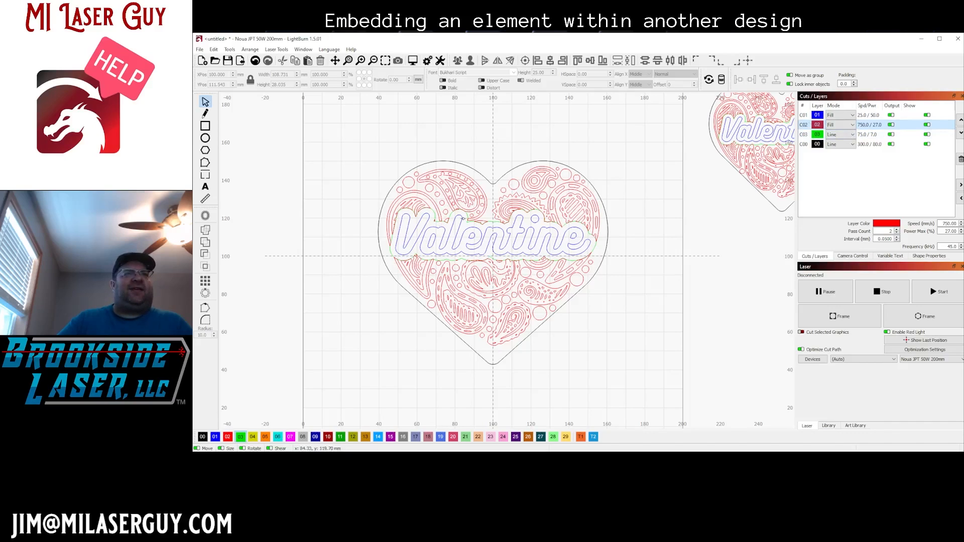
pyautogui.click(866, 135)
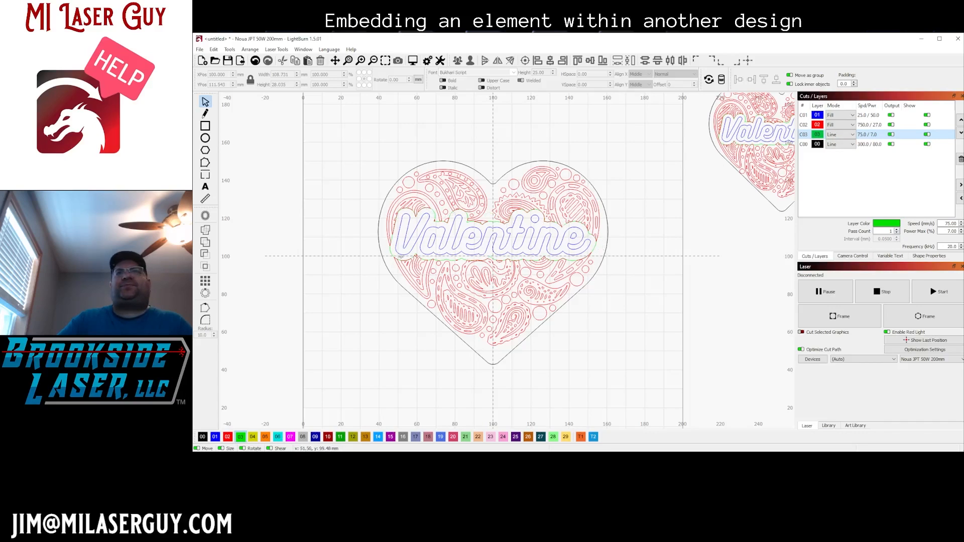
pyautogui.click(875, 146)
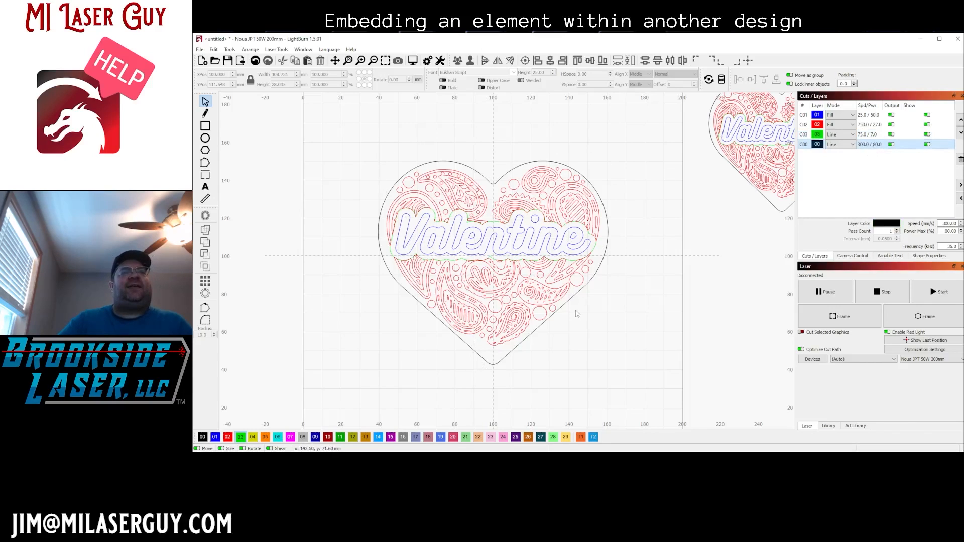
# Delete the smaller reference copy of the Valentine heart that sits outside the work area
pyautogui.scroll(-3, 706, 219)
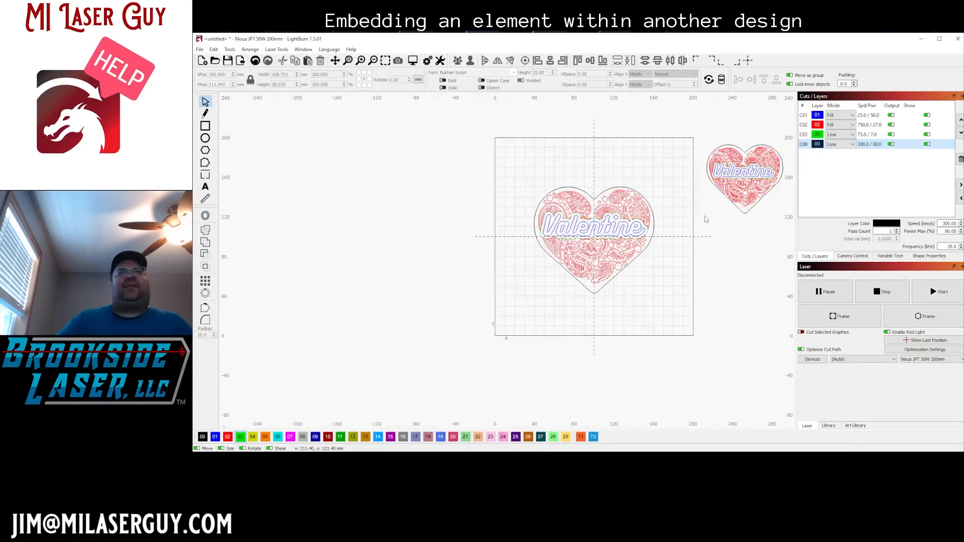
pyautogui.click(696, 143)
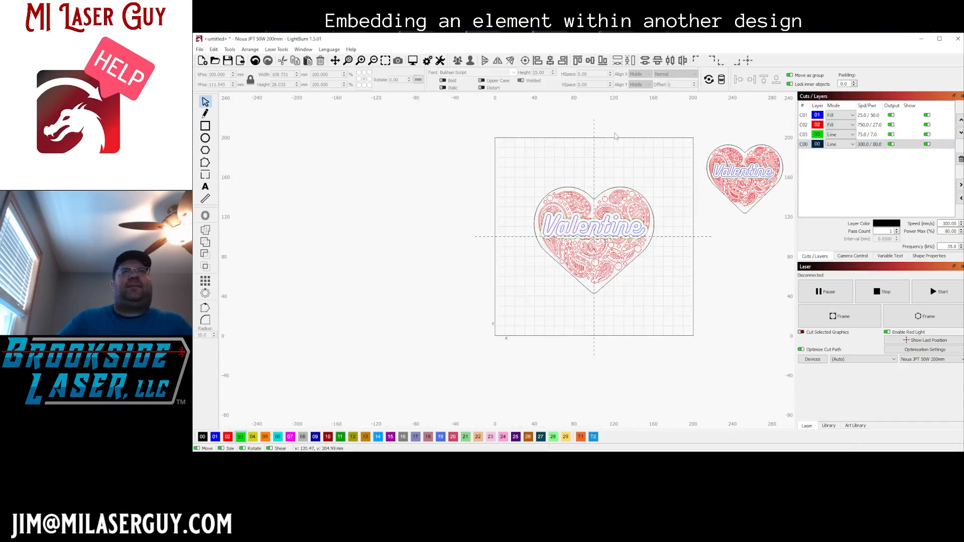
pyautogui.moveTo(703, 130); pyautogui.dragTo(770, 230)
pyautogui.press('Delete')
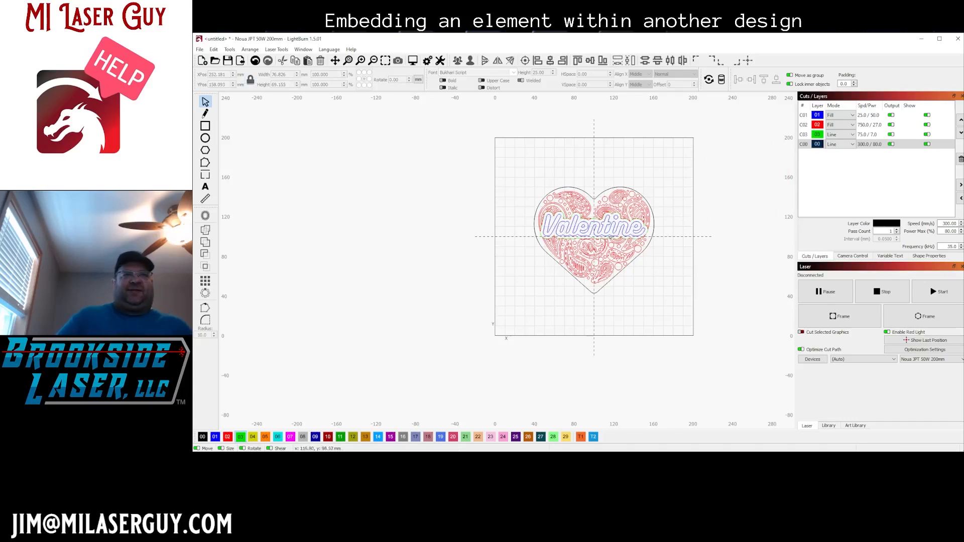
# Preview the laser job and examine the outline around "Valentine" and the lettering's fill up close, closing the preview when done
pyautogui.scroll(5, 609, 239)
pyautogui.click(413, 61)
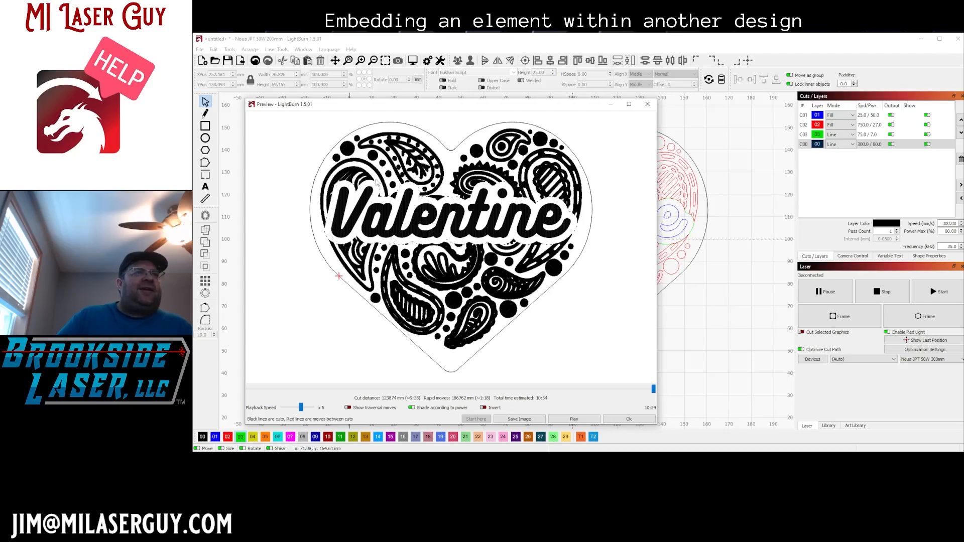
pyautogui.scroll(5, 379, 194)
pyautogui.scroll(3, 378, 193)
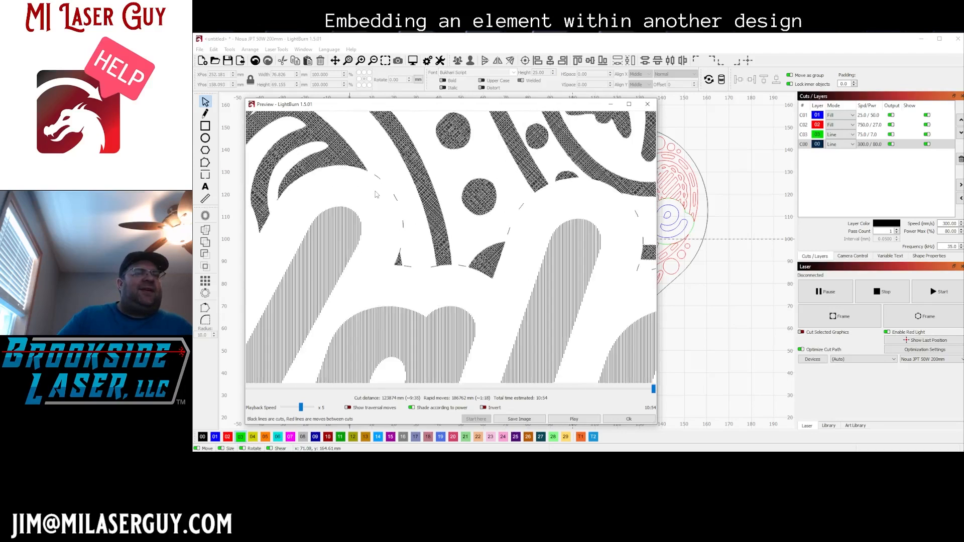
pyautogui.scroll(-5, 422, 216)
pyautogui.scroll(-5, 424, 221)
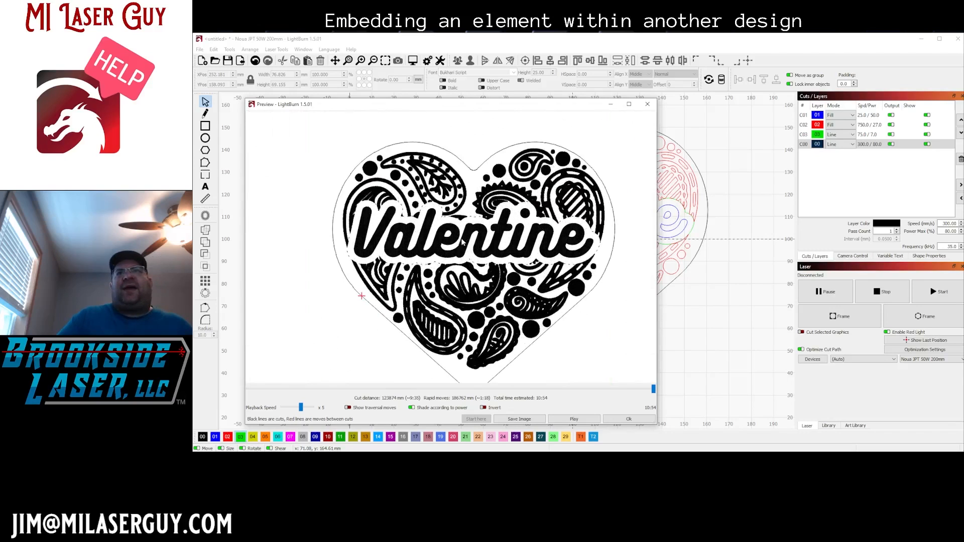
pyautogui.scroll(5, 461, 243)
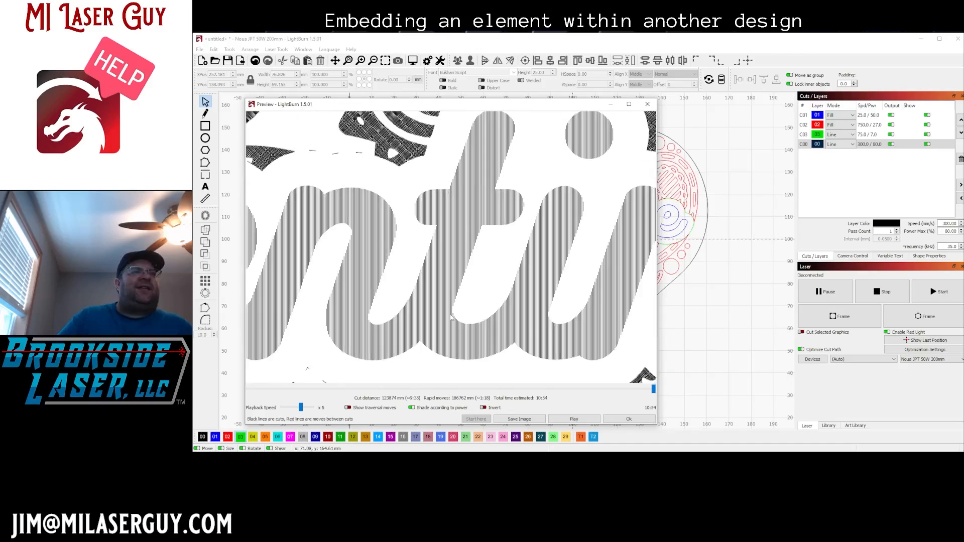
pyautogui.click(629, 419)
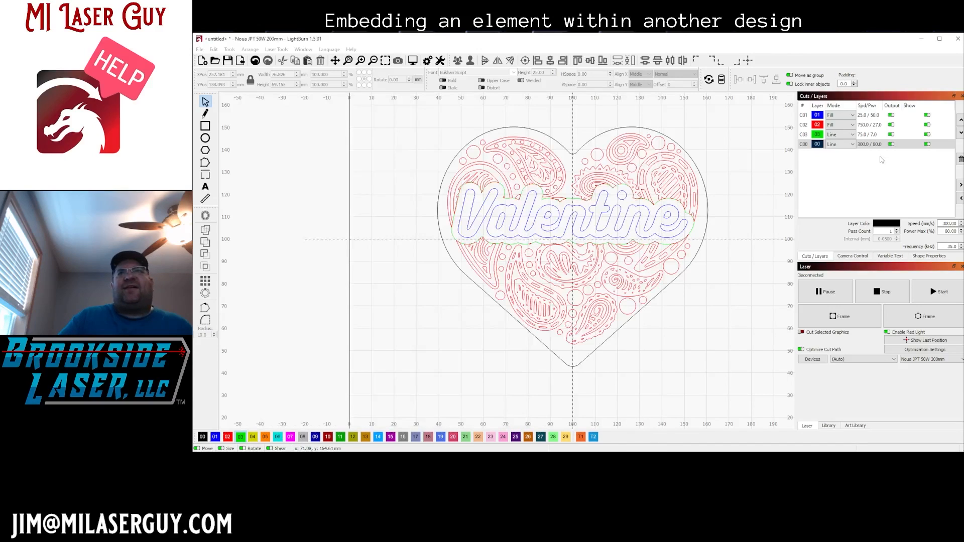
# Turn off perforation mode in the cut settings of green layer C03
pyautogui.doubleClick(868, 135)
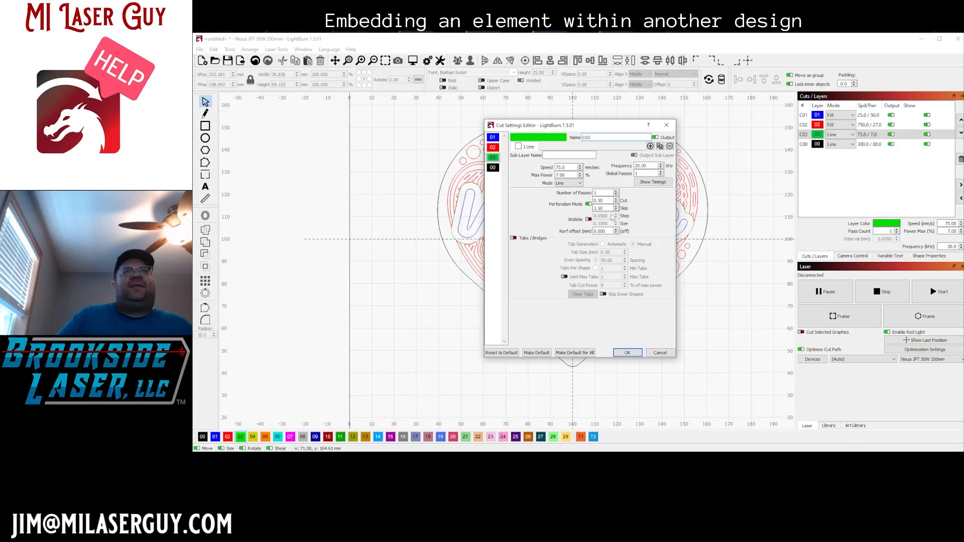
pyautogui.click(588, 203)
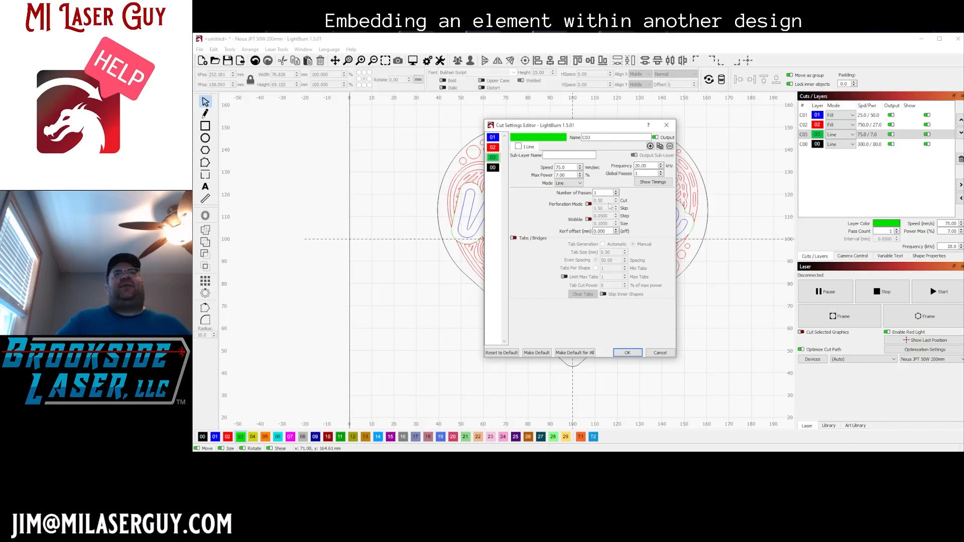
pyautogui.click(628, 354)
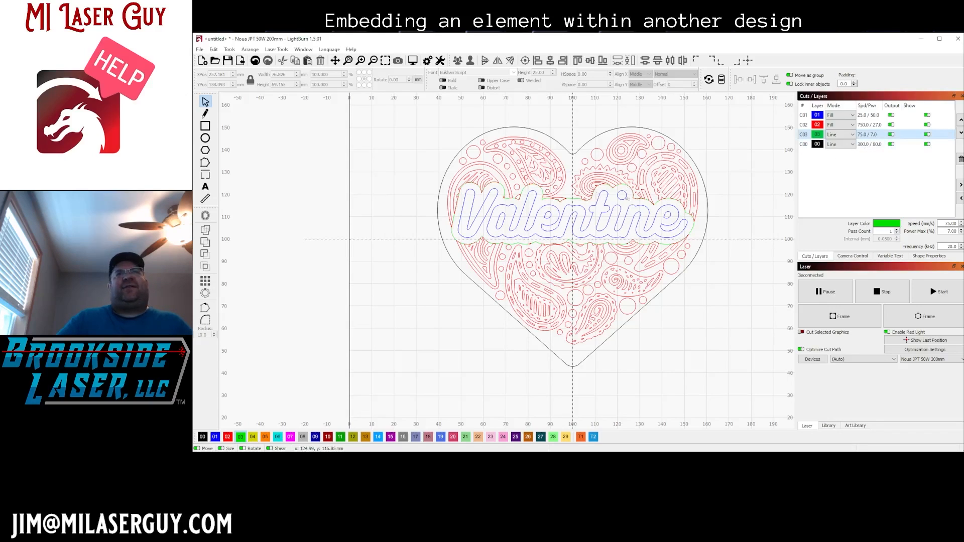
# Preview the job again and examine the outline around "Valentine" up close and the whole heart
pyautogui.click(413, 61)
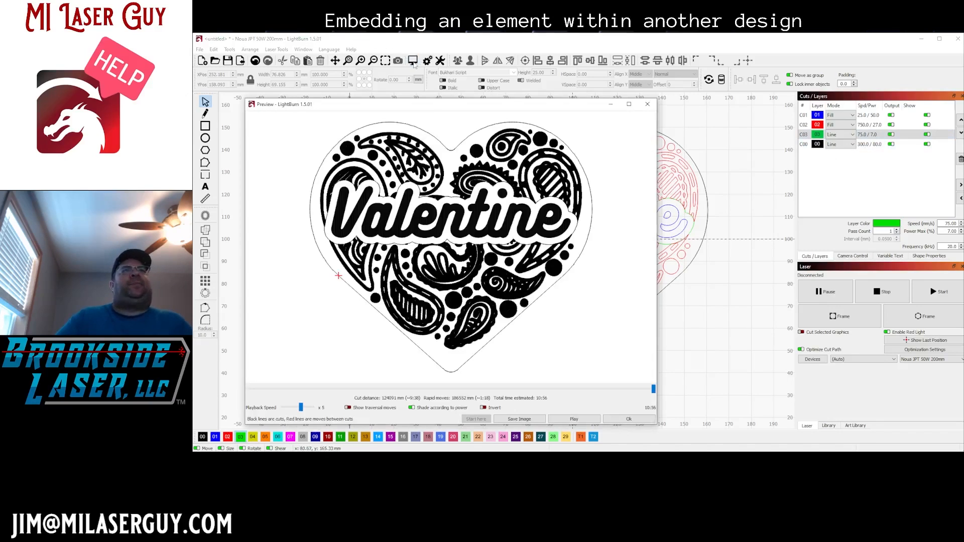
pyautogui.scroll(5, 438, 206)
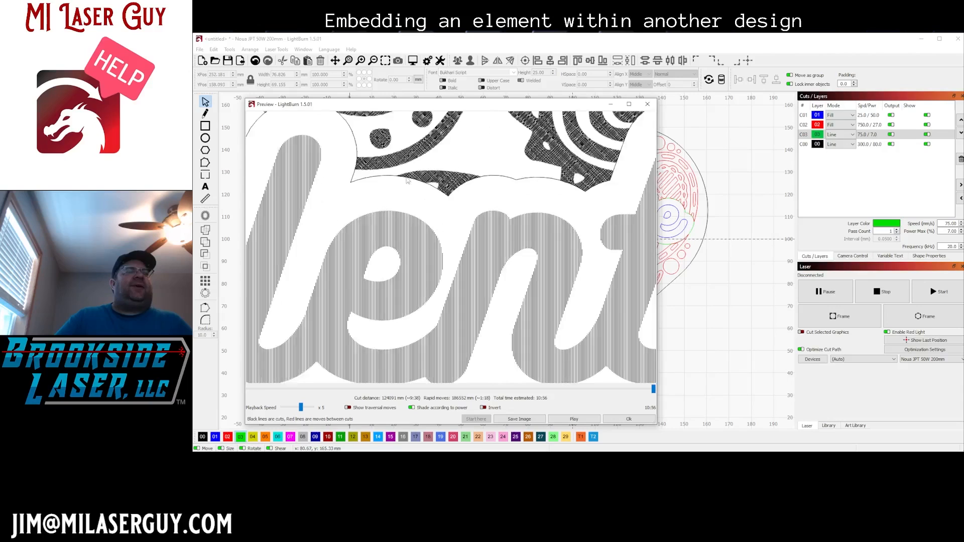
pyautogui.scroll(-3, 409, 175)
pyautogui.scroll(-3, 410, 175)
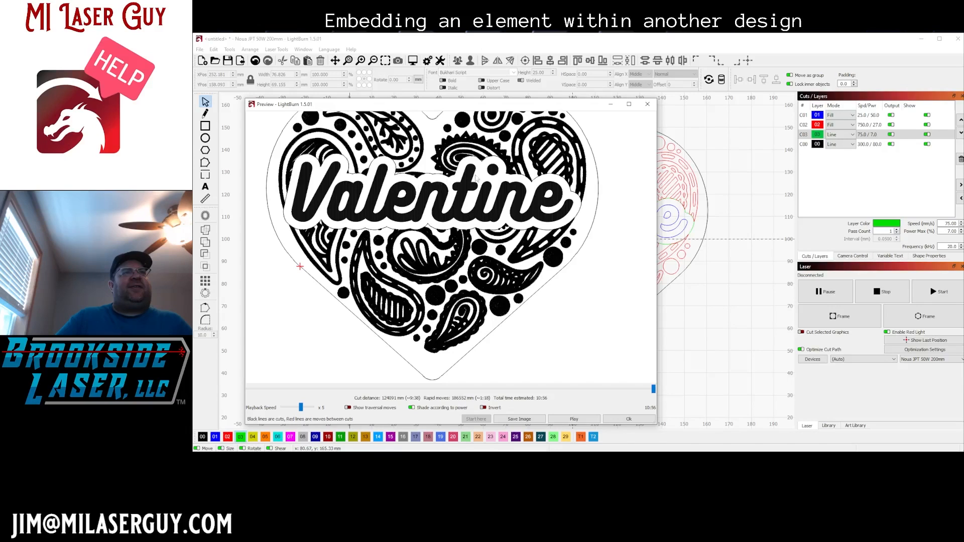
pyautogui.scroll(-2, 454, 224)
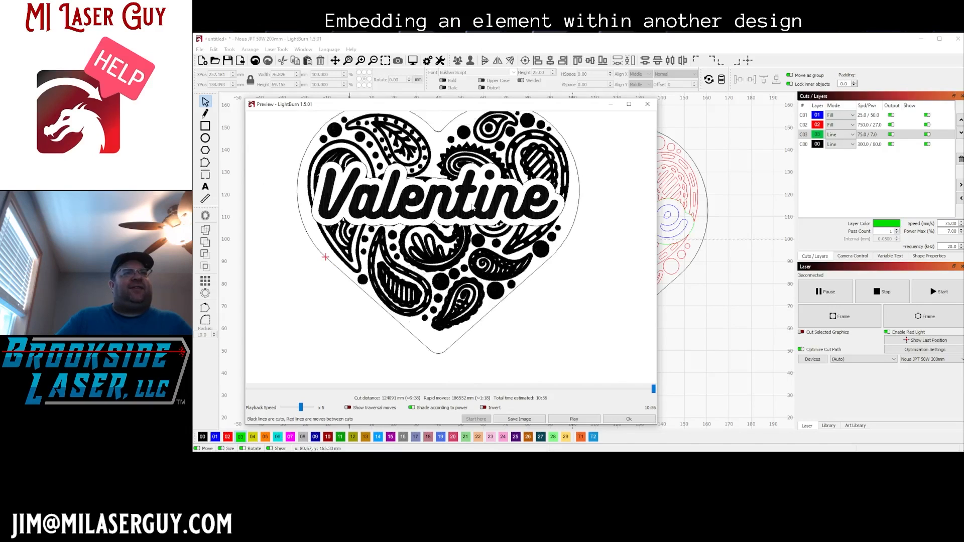
pyautogui.scroll(1, 411, 157)
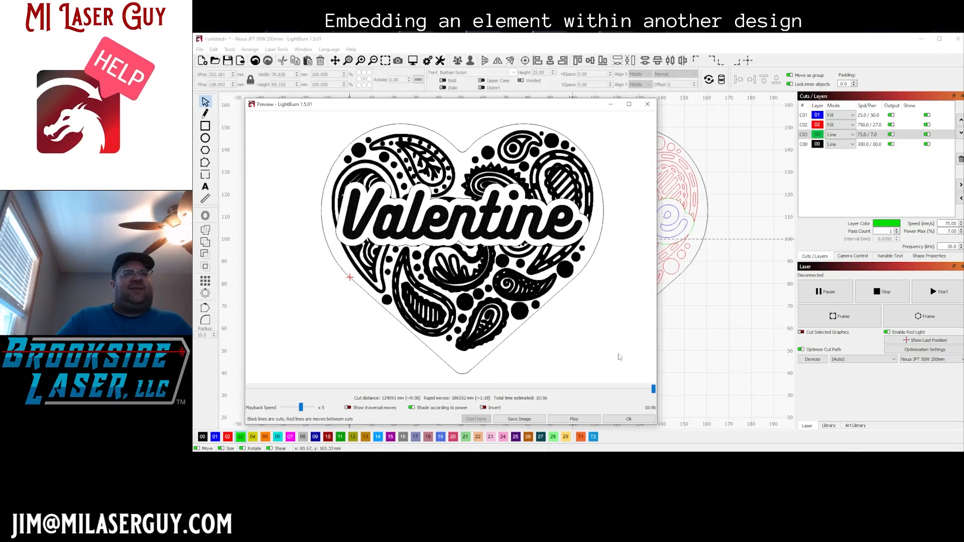
# Scrub the preview from the start of the job to its end to check the order of the cuts
pyautogui.moveTo(654, 391); pyautogui.dragTo(246, 389)
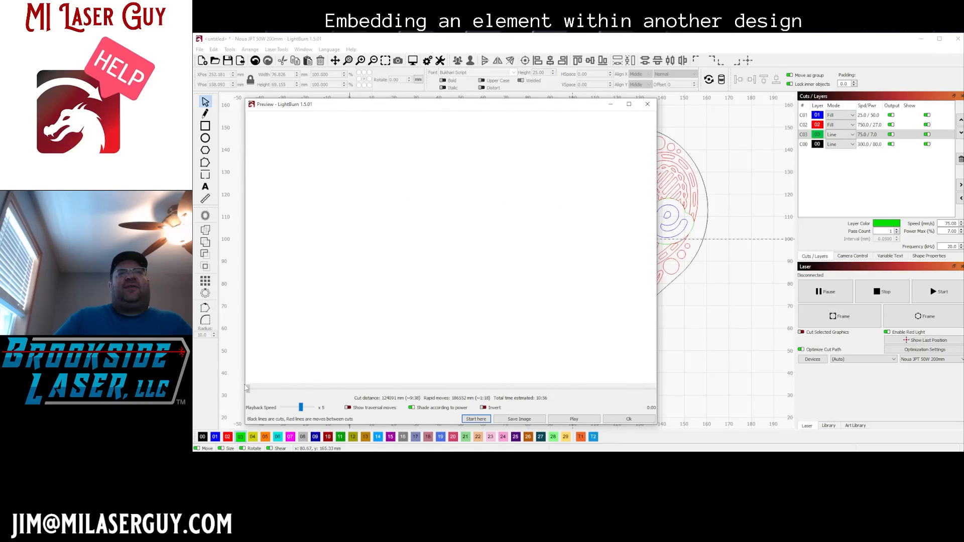
pyautogui.moveTo(246, 388)
pyautogui.mouseDown()
pyautogui.moveTo(653, 400)
pyautogui.moveTo(548, 395)
pyautogui.moveTo(633, 394)
pyautogui.mouseUp()
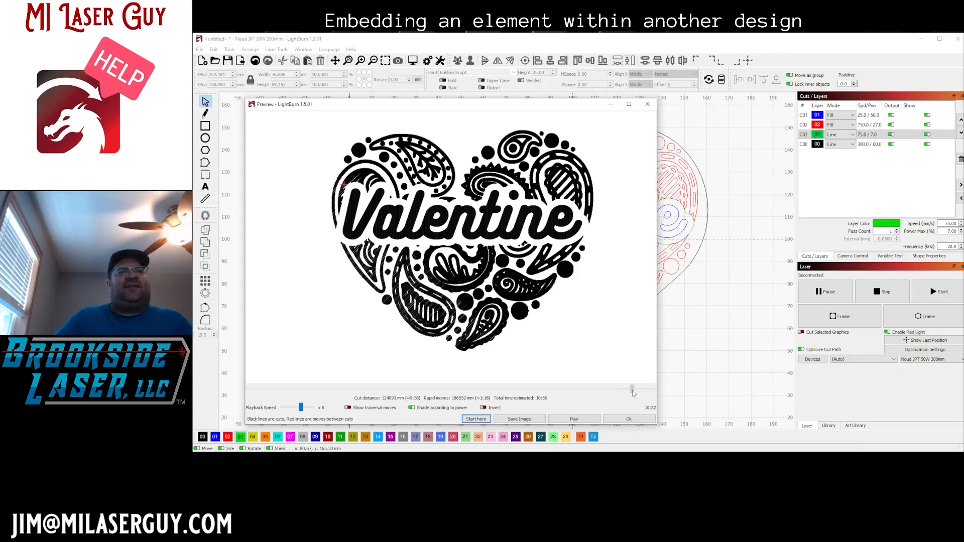
pyautogui.moveTo(633, 394); pyautogui.dragTo(655, 392)
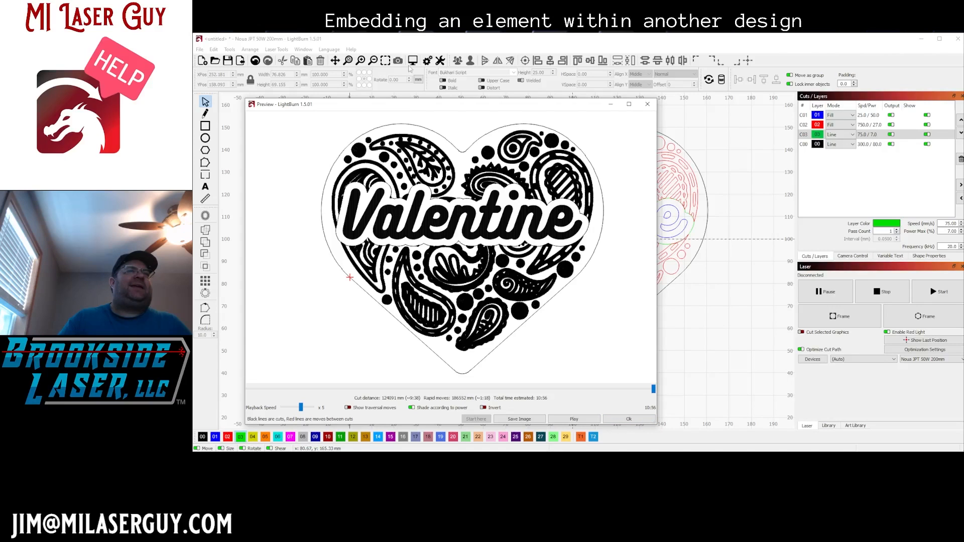
pyautogui.moveTo(419, 107); pyautogui.dragTo(476, 92)
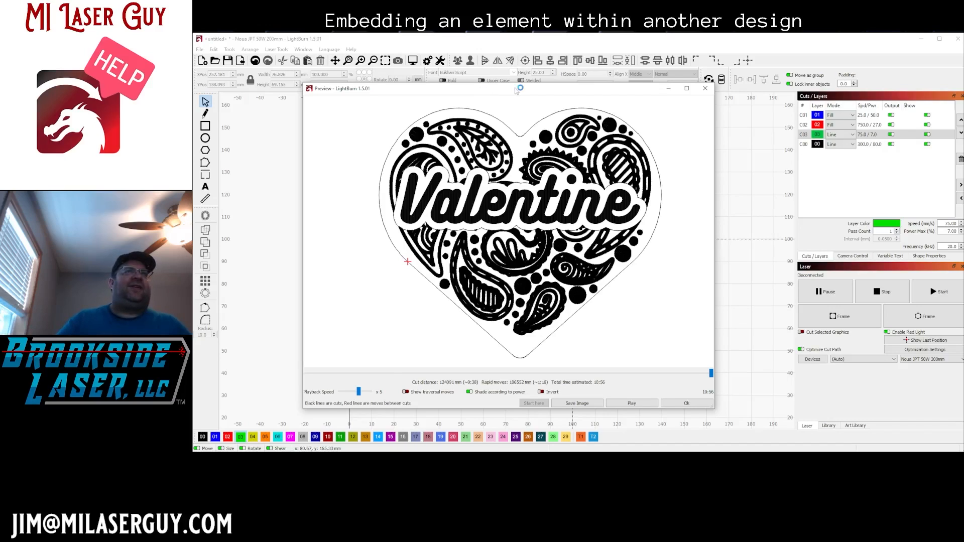
pyautogui.moveTo(516, 91); pyautogui.dragTo(487, 95)
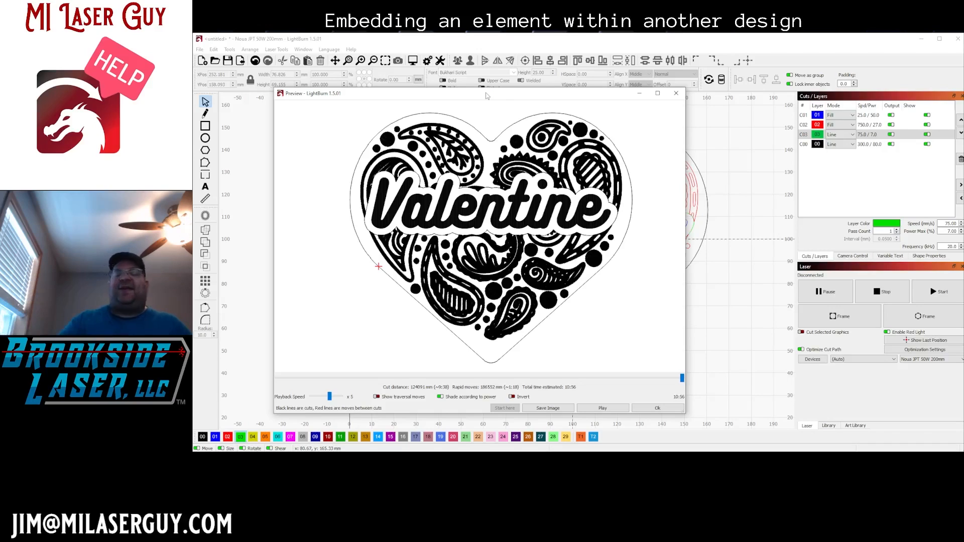
pyautogui.moveTo(492, 97)
pyautogui.mouseDown()
pyautogui.moveTo(541, 83)
pyautogui.moveTo(508, 87)
pyautogui.mouseUp()
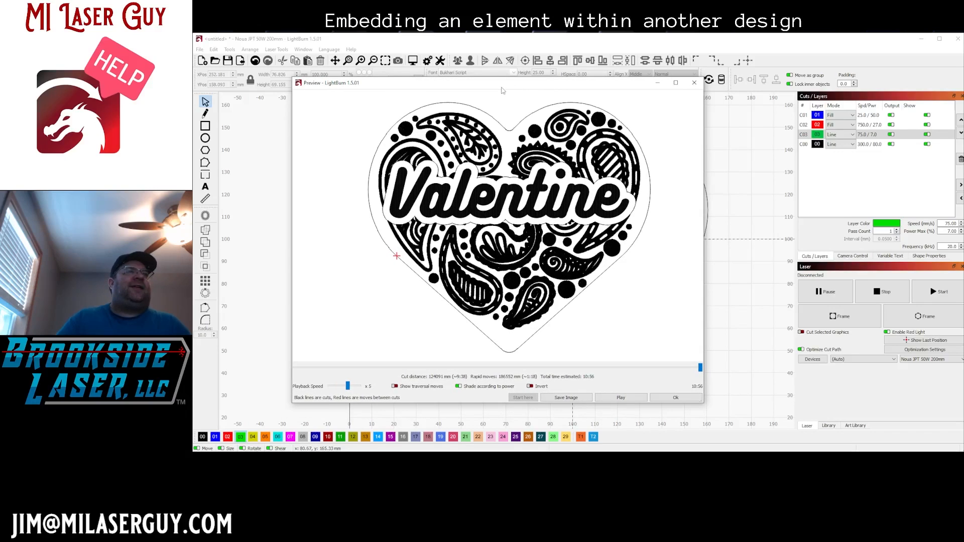